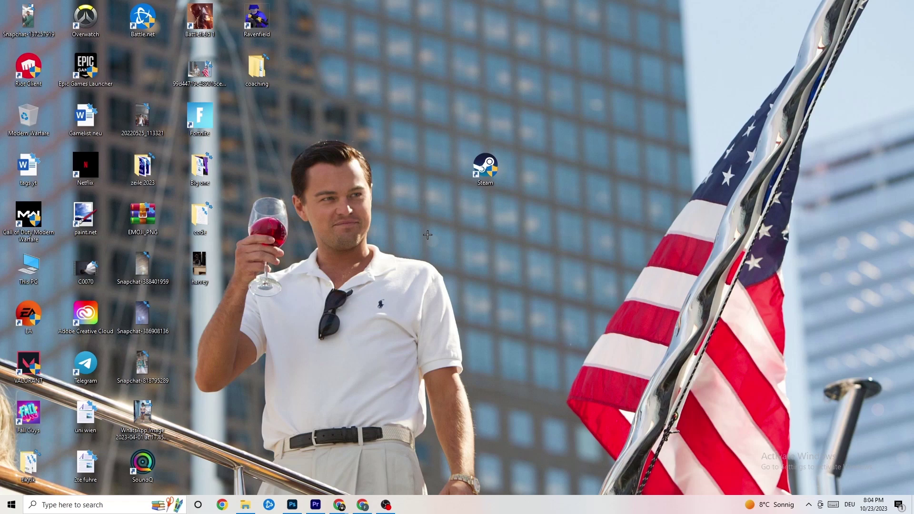
Open the compatibility settings in the Steam desktop shortcut's properties
{"action": "left_click_drag", "start_coordinate": [485, 171], "coordinate": [426, 206]}
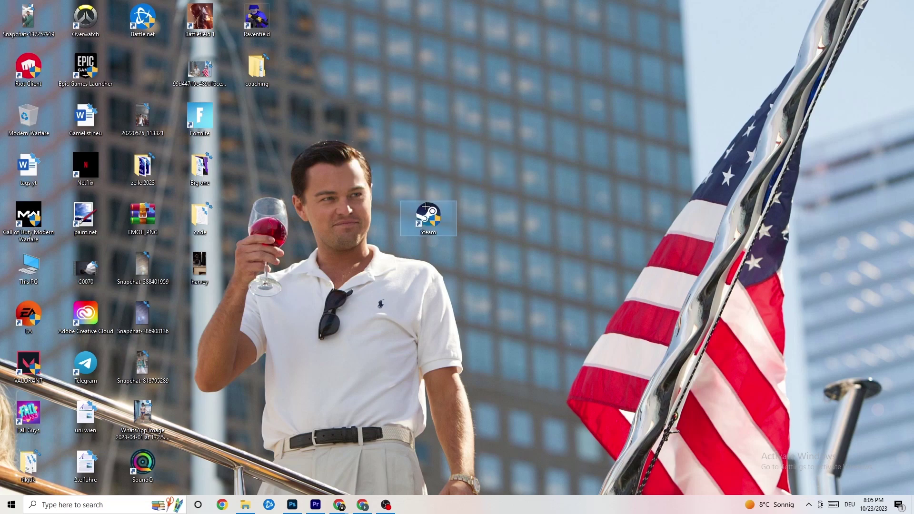
{"action": "right_click", "coordinate": [431, 219]}
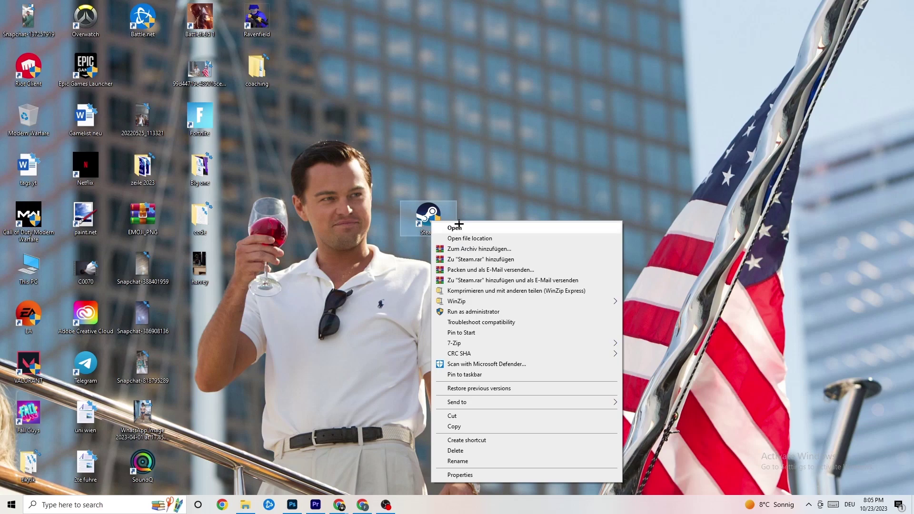
{"action": "left_click", "coordinate": [488, 474]}
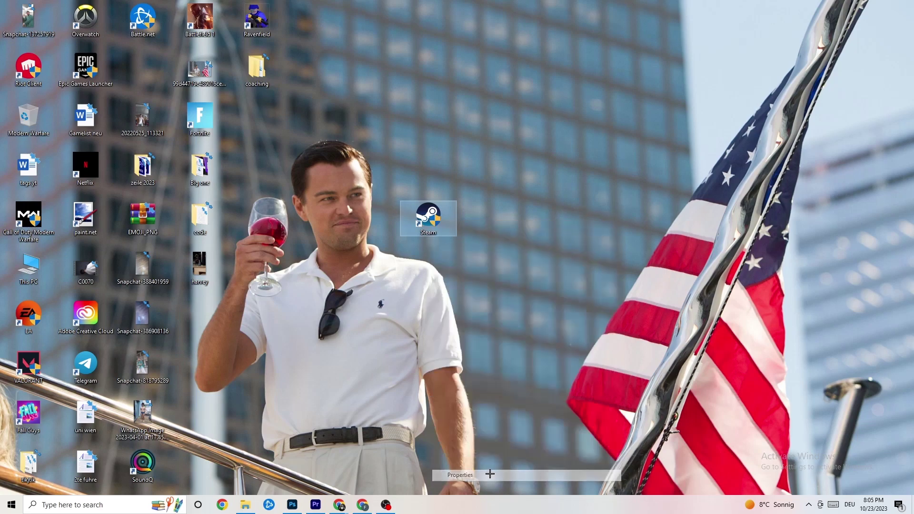
{"action": "left_click_drag", "start_coordinate": [501, 228], "coordinate": [429, 126]}
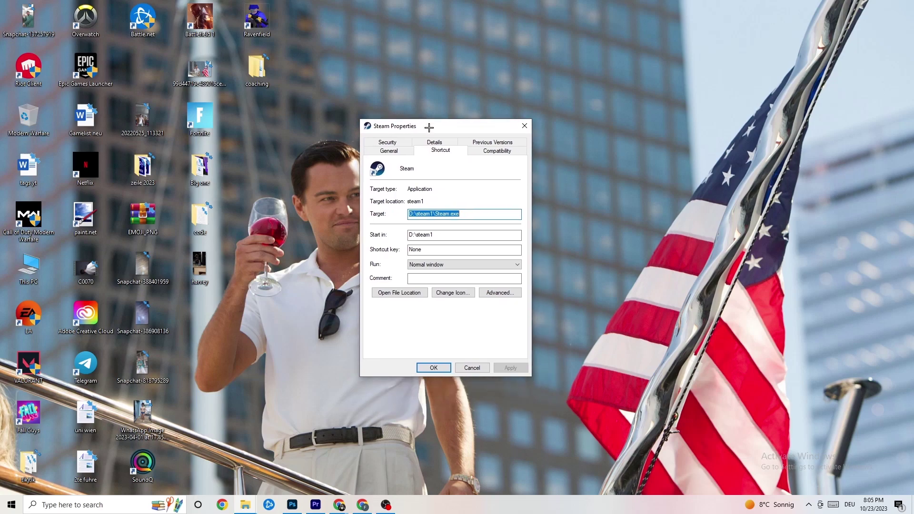
{"action": "left_click", "coordinate": [493, 151]}
{"action": "left_click_drag", "start_coordinate": [459, 127], "coordinate": [440, 65]}
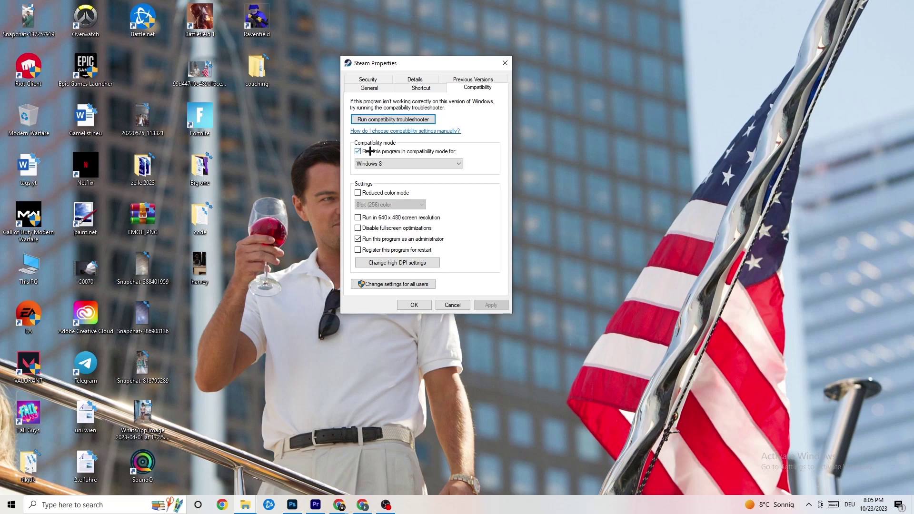
Check the Windows version choices for Steam's compatibility mode and accept the shortcut's properties
{"action": "left_click", "coordinate": [455, 161]}
{"action": "left_click", "coordinate": [477, 154]}
{"action": "left_click", "coordinate": [416, 305]}
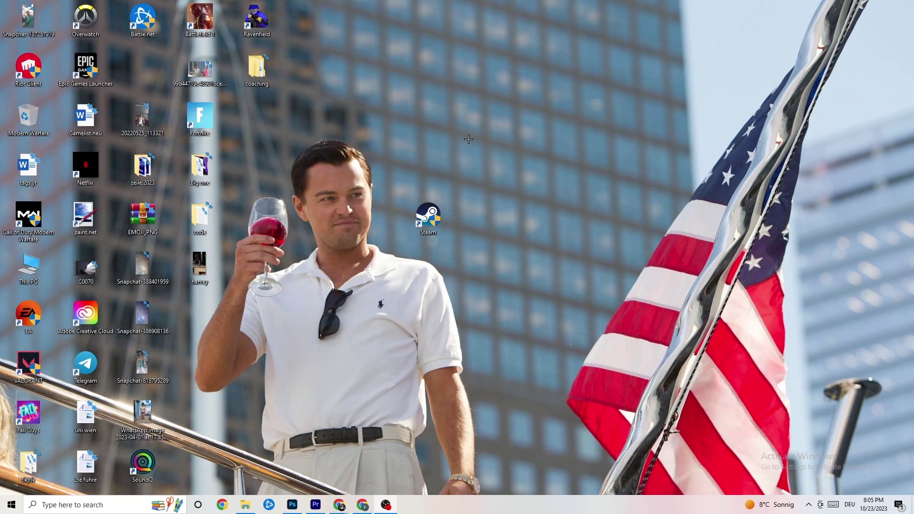
Recheck the Steam shortcut's compatibility settings and move the shortcut back among the desktop icons directly below Battle.net
{"action": "left_click_drag", "start_coordinate": [436, 216], "coordinate": [426, 121]}
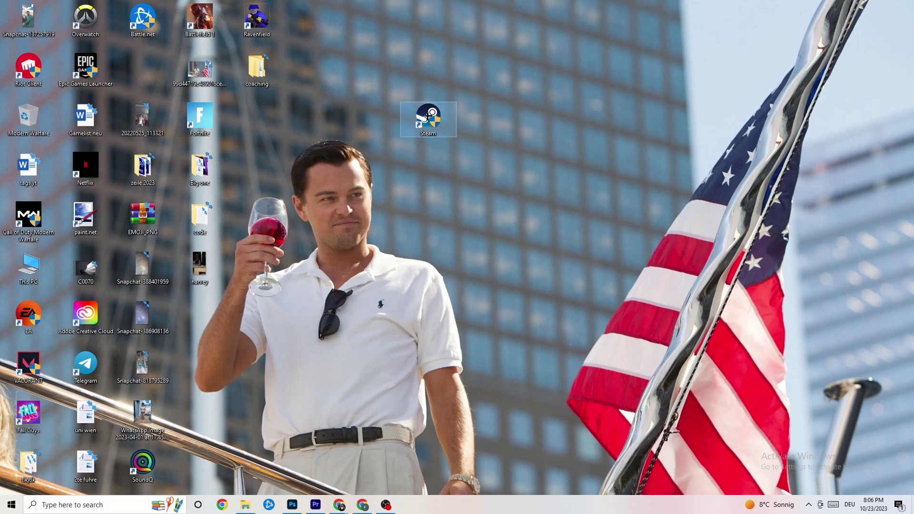
{"action": "left_click_drag", "start_coordinate": [428, 116], "coordinate": [424, 151]}
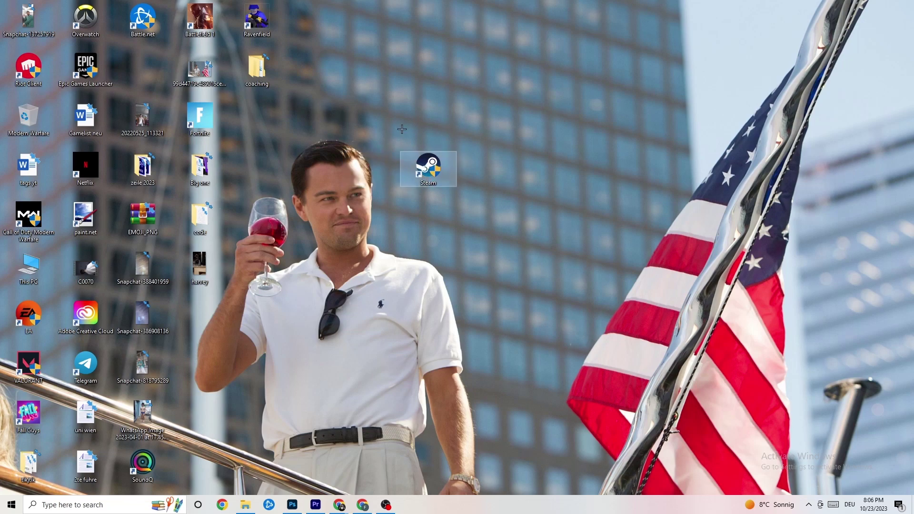
{"action": "right_click", "coordinate": [426, 180]}
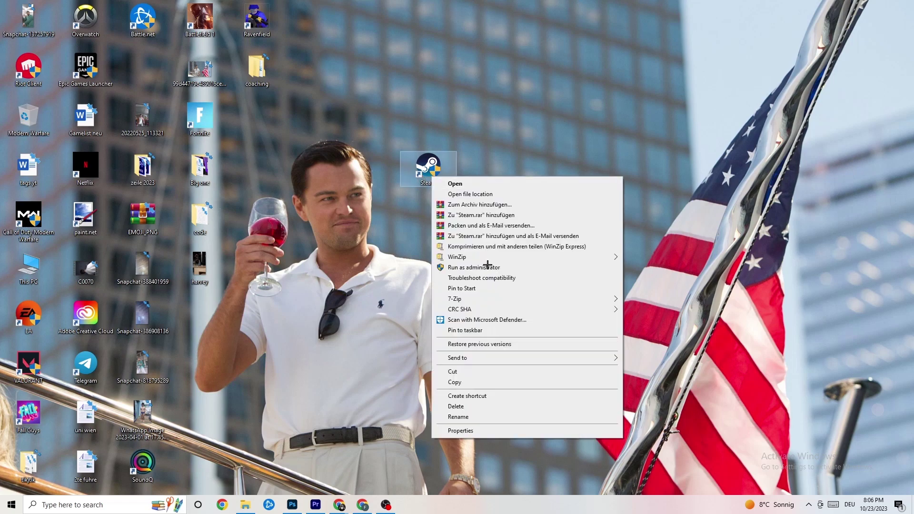
{"action": "left_click", "coordinate": [478, 427]}
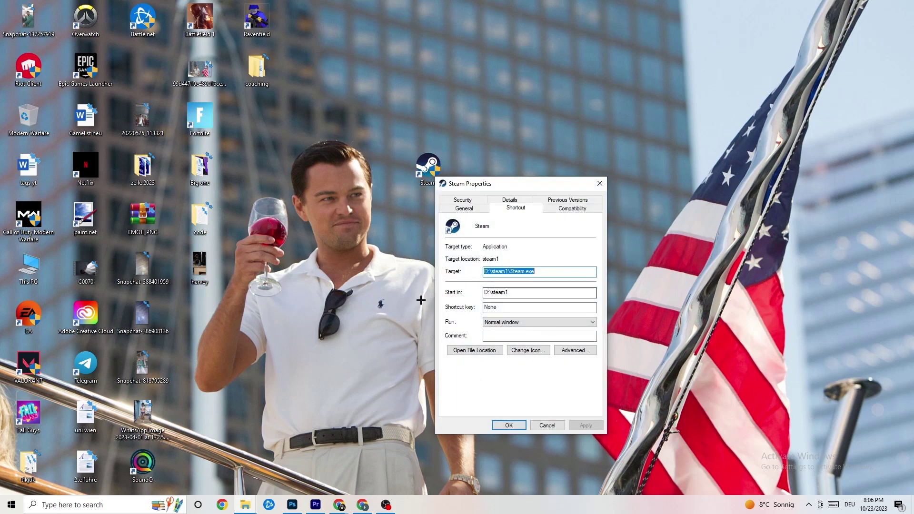
{"action": "left_click", "coordinate": [573, 207]}
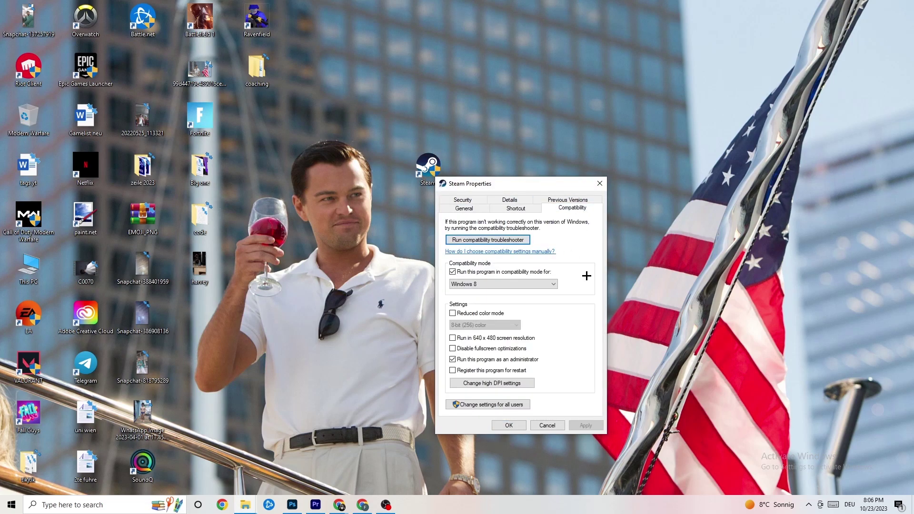
{"action": "left_click", "coordinate": [599, 183]}
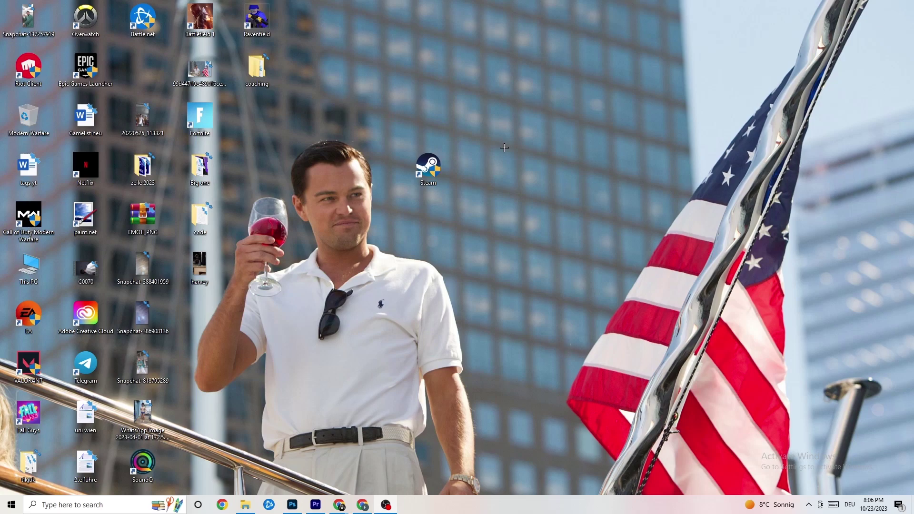
{"action": "left_click_drag", "start_coordinate": [428, 166], "coordinate": [142, 69]}
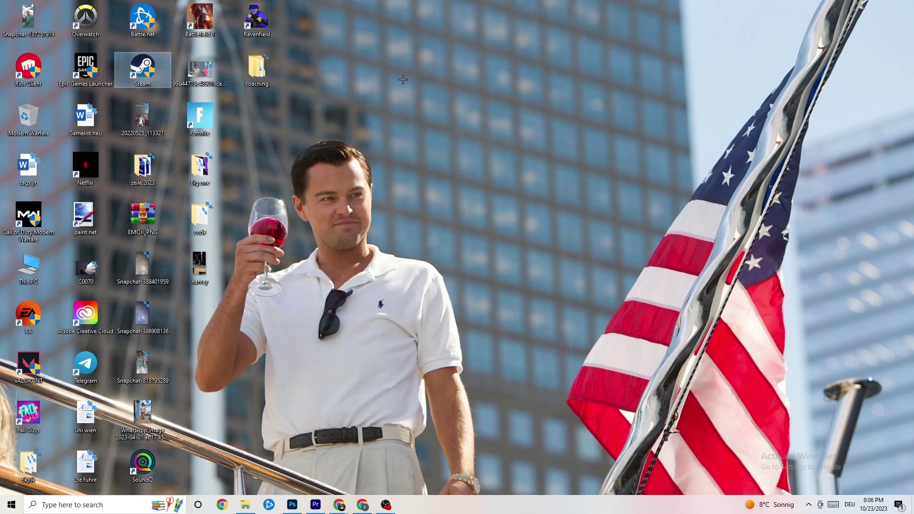
{"action": "left_click", "coordinate": [444, 93]}
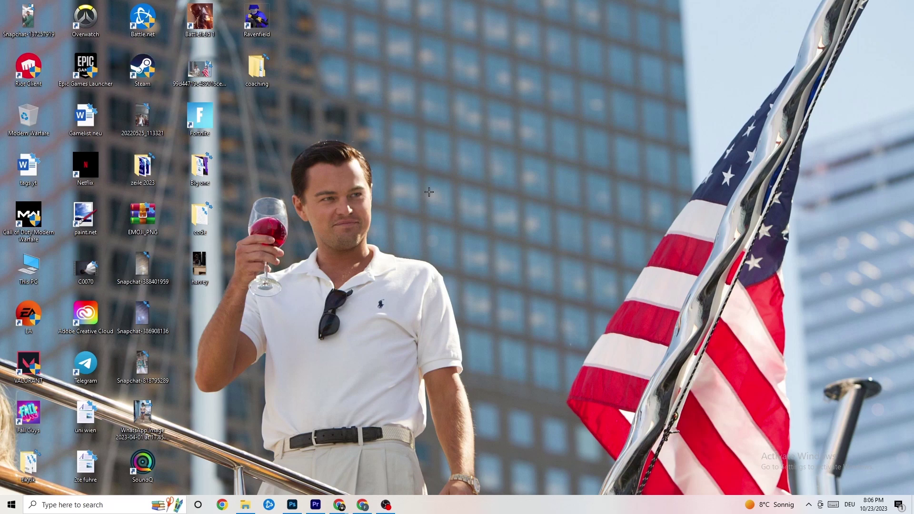
Open Task Manager and maximize its window
{"action": "right_click", "coordinate": [420, 510]}
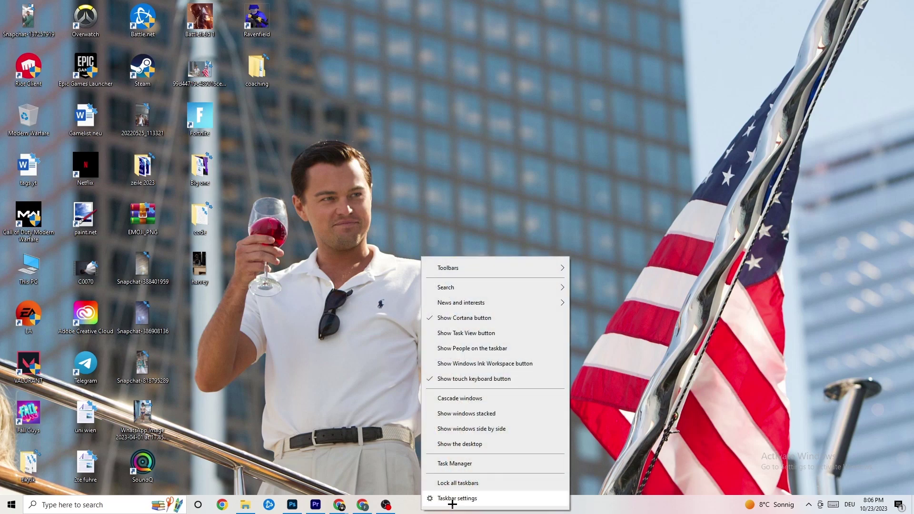
{"action": "left_click", "coordinate": [466, 465]}
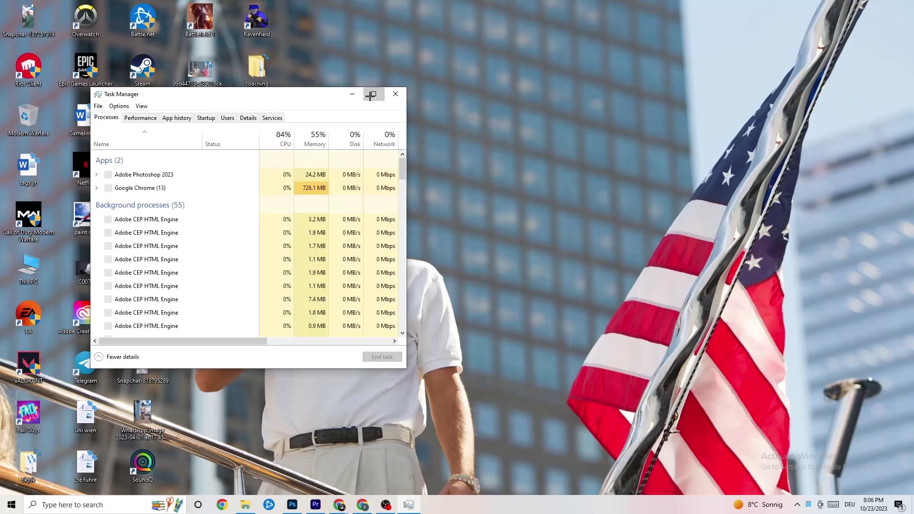
{"action": "left_click", "coordinate": [373, 93]}
{"action": "mouse_move", "coordinate": [383, 39]}
{"action": "left_mouse_down"}
{"action": "mouse_move", "coordinate": [414, 27]}
{"action": "mouse_move", "coordinate": [395, 41]}
{"action": "left_mouse_up"}
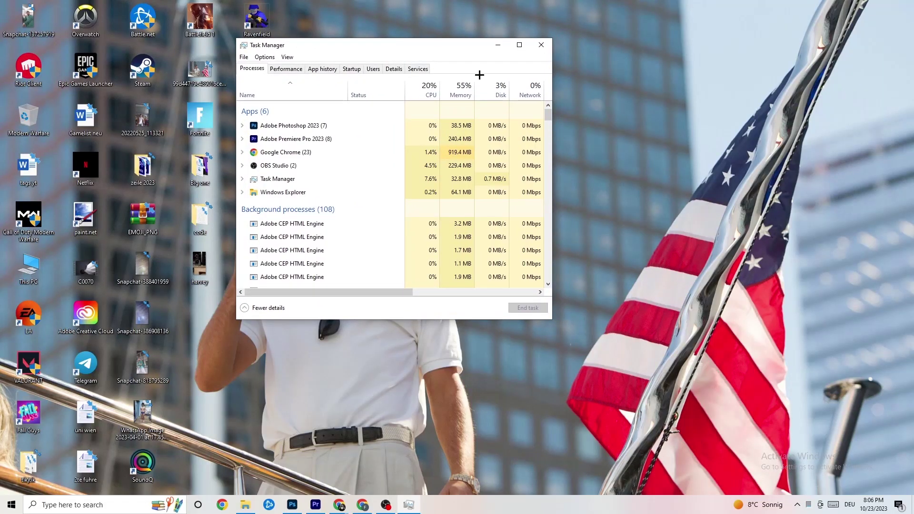
{"action": "left_click", "coordinate": [520, 44]}
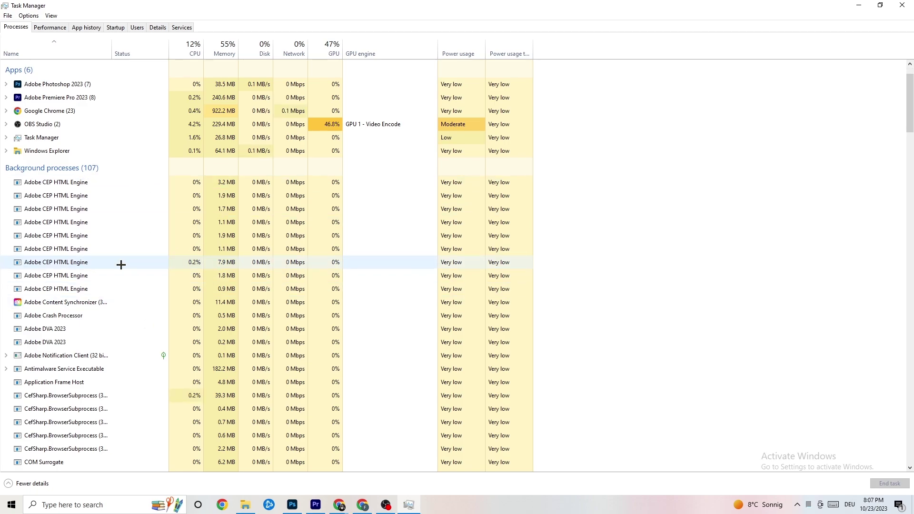
Look through the running processes and end the Adobe Photoshop 2023 task
{"action": "scroll", "coordinate": [120, 257], "scroll_direction": "down", "scroll_amount": 10}
{"action": "scroll", "coordinate": [242, 235], "scroll_direction": "down", "scroll_amount": 4}
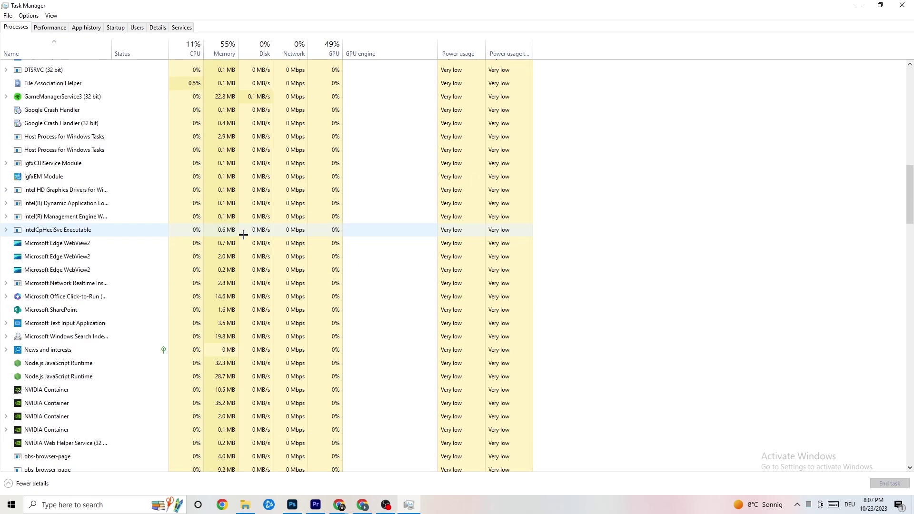
{"action": "scroll", "coordinate": [251, 235], "scroll_direction": "up", "scroll_amount": 15}
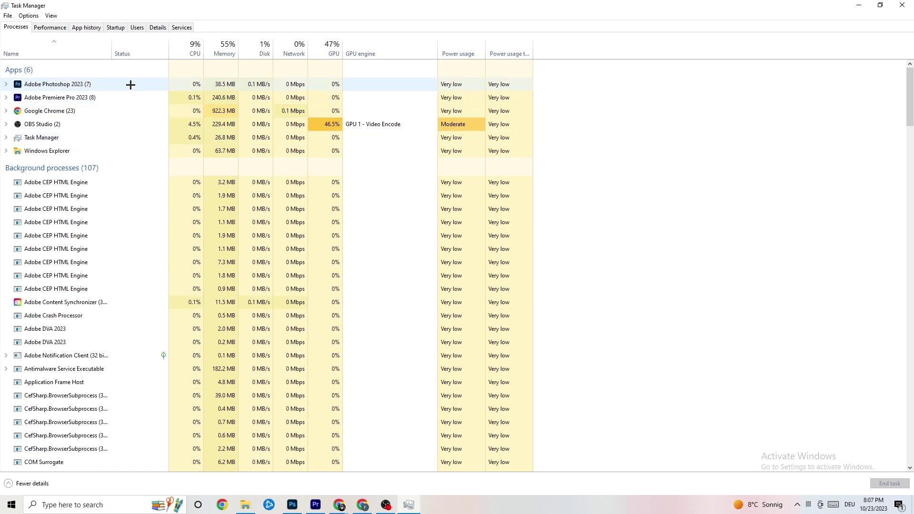
{"action": "right_click", "coordinate": [235, 84]}
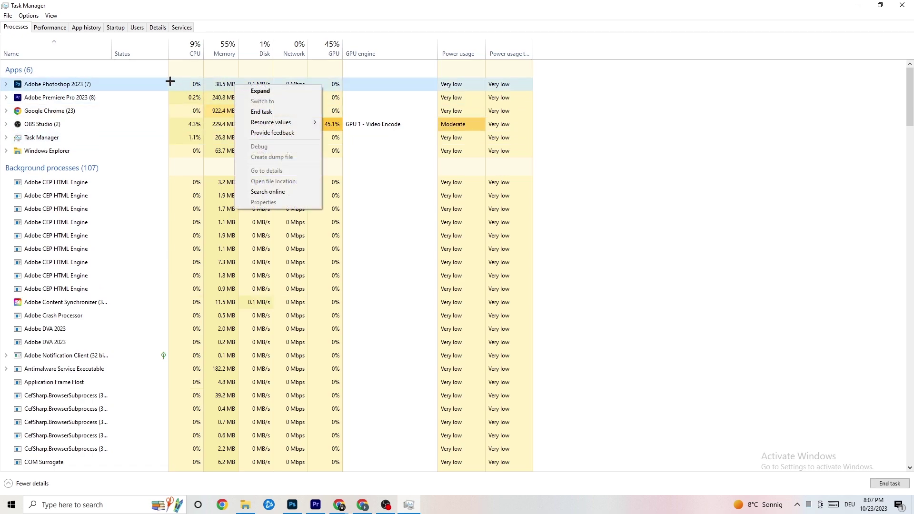
{"action": "right_click", "coordinate": [125, 88]}
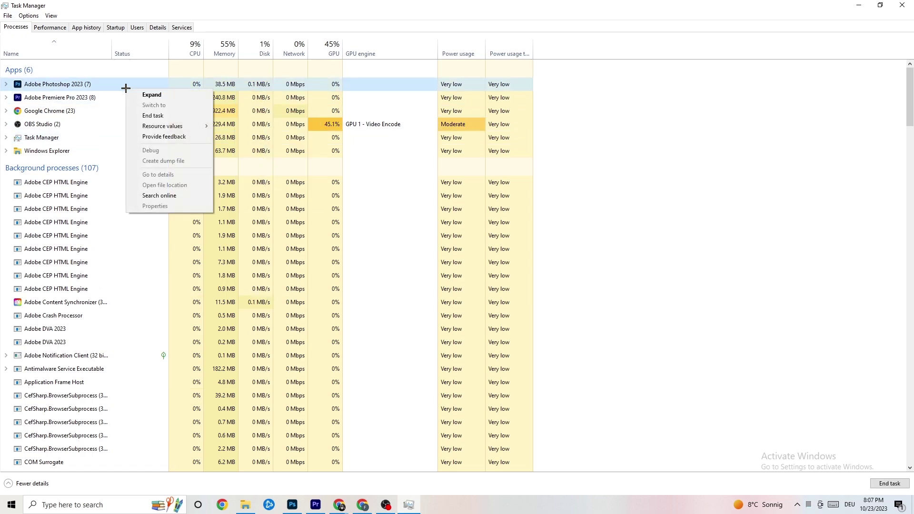
{"action": "left_click", "coordinate": [180, 116]}
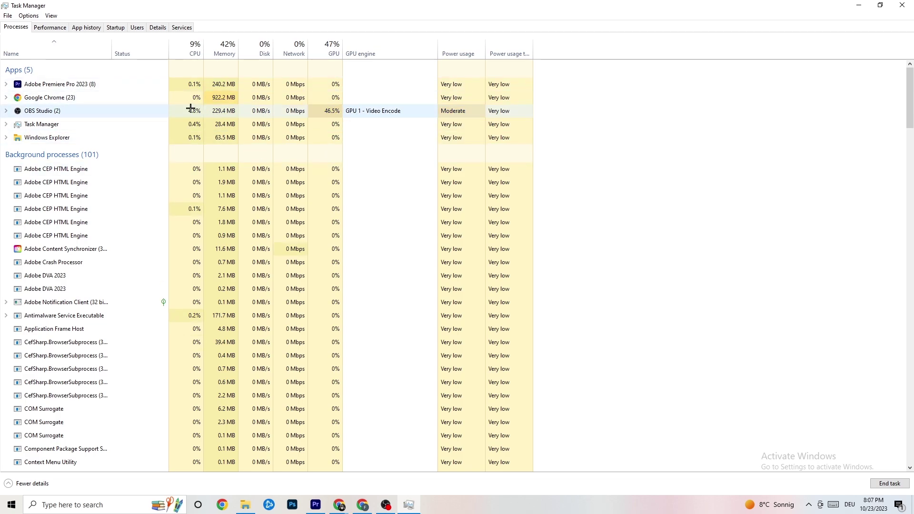
Look over the Adobe Premiere Pro 2023 process options and Task Manager's performance, app history, startup, users and details views
{"action": "mouse_move", "coordinate": [318, 6]}
{"action": "left_mouse_down"}
{"action": "mouse_move", "coordinate": [321, 41]}
{"action": "mouse_move", "coordinate": [316, 14]}
{"action": "left_mouse_up"}
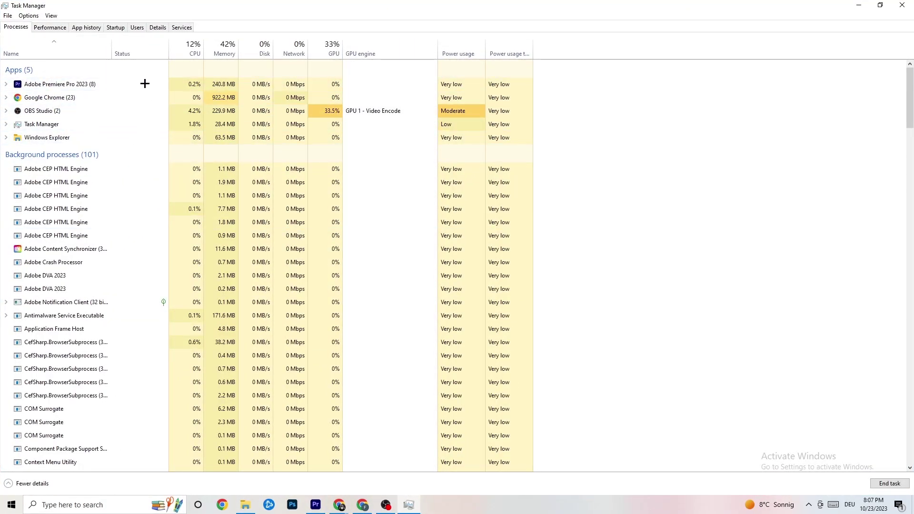
{"action": "right_click", "coordinate": [91, 82]}
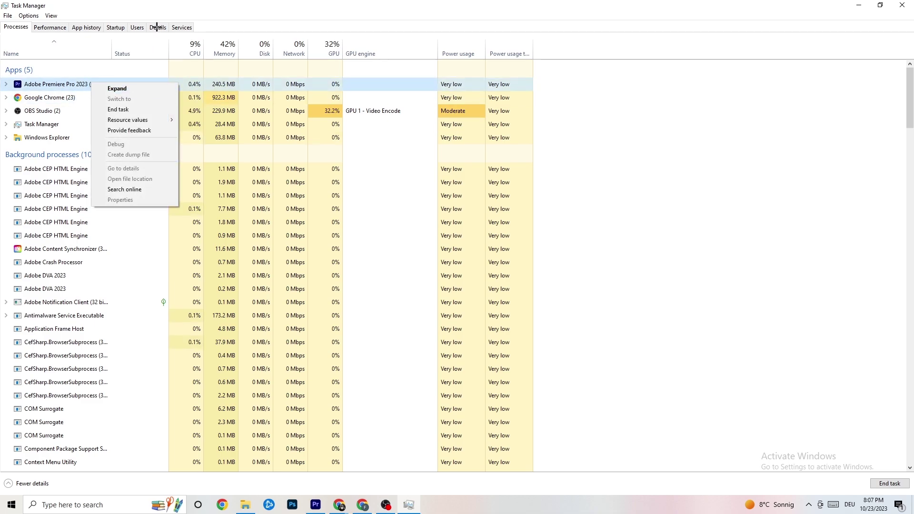
{"action": "left_click", "coordinate": [57, 26]}
{"action": "left_click", "coordinate": [86, 27]}
{"action": "left_click", "coordinate": [115, 27]}
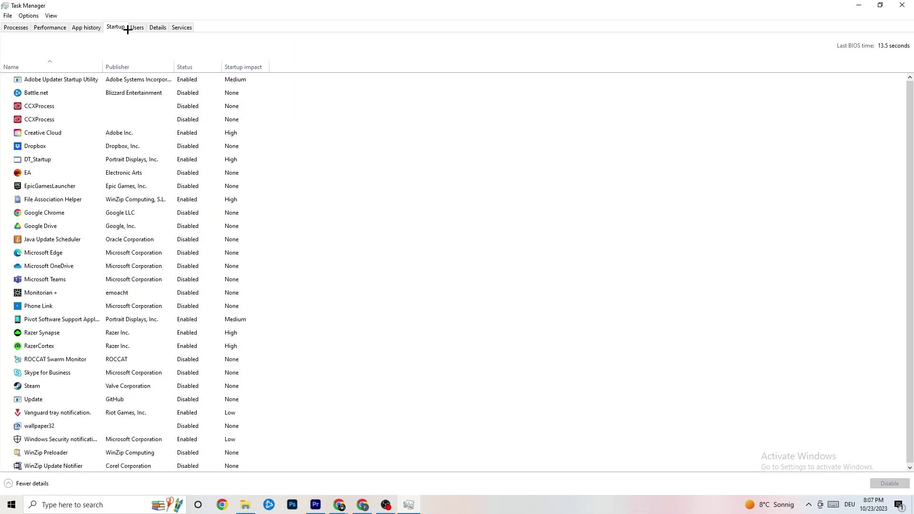
{"action": "left_click", "coordinate": [136, 29]}
{"action": "left_click", "coordinate": [159, 29]}
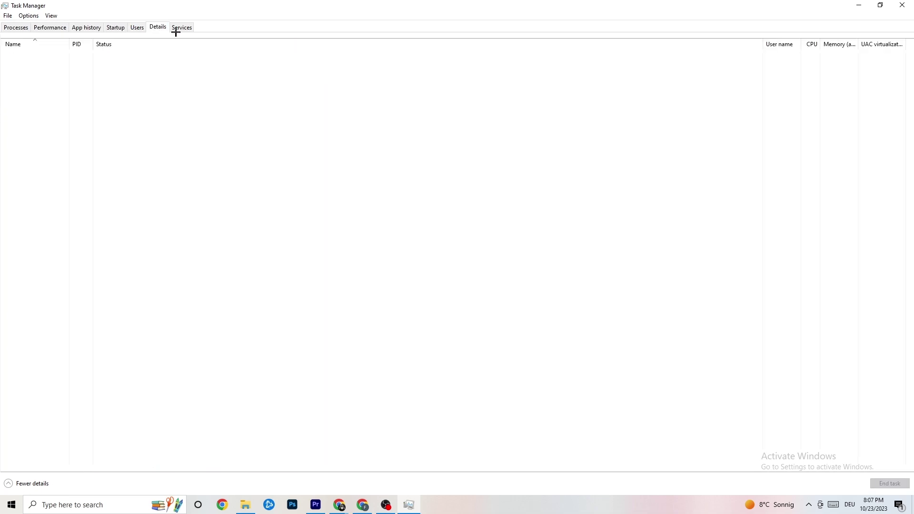
{"action": "left_click", "coordinate": [10, 28]}
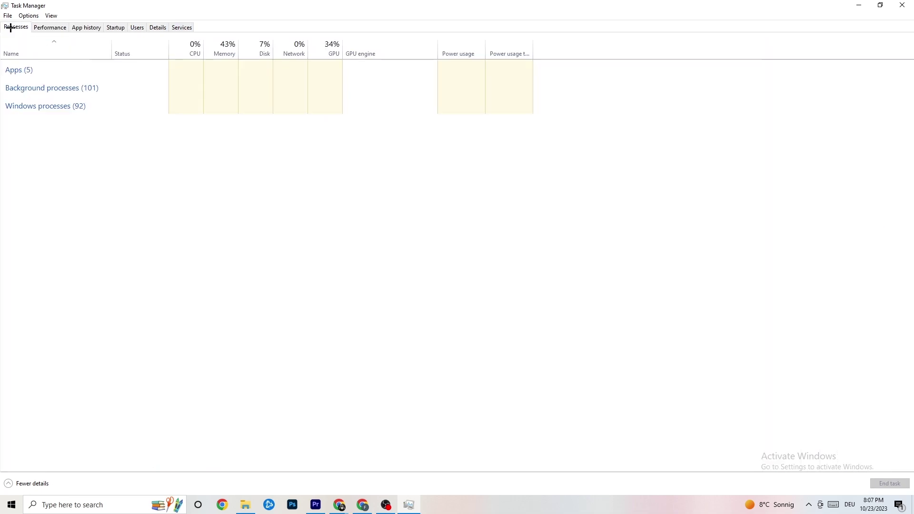
Examine the priority levels offered for the Adobe Premiere Pro process in the detailed process list, and dismiss them without choosing one
{"action": "left_click", "coordinate": [158, 28]}
{"action": "left_click", "coordinate": [76, 74]}
{"action": "right_click", "coordinate": [77, 74]}
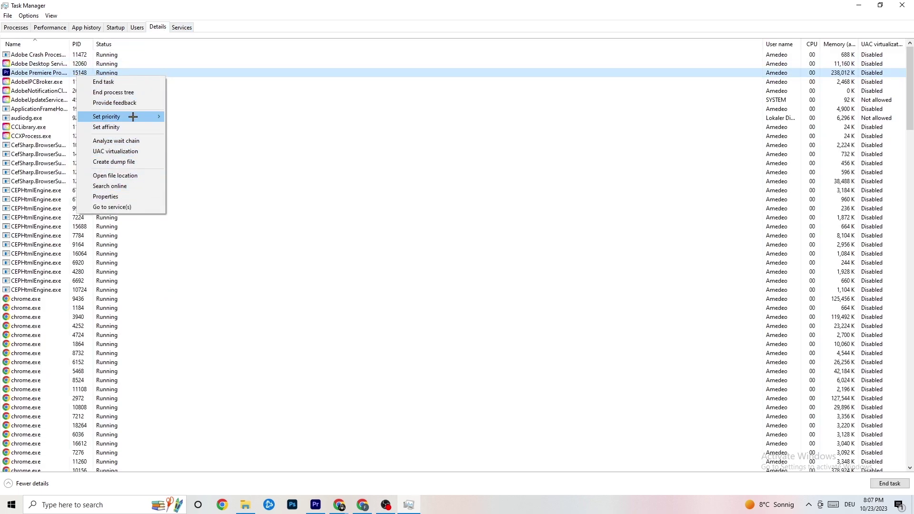
{"action": "left_click", "coordinate": [26, 28]}
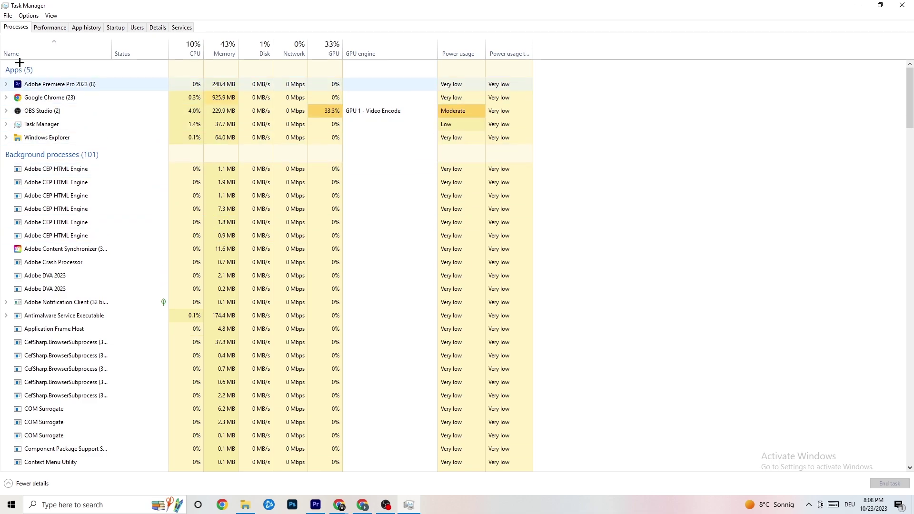
{"action": "left_click", "coordinate": [159, 27]}
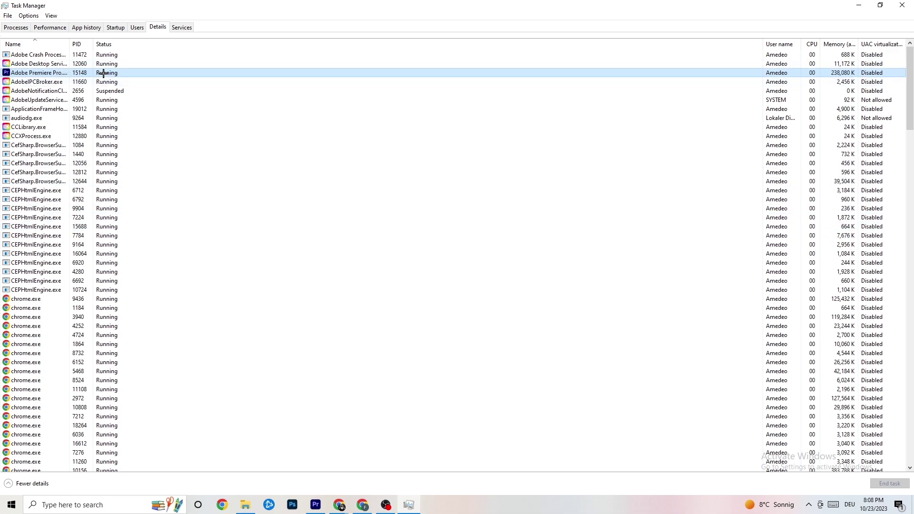
{"action": "right_click", "coordinate": [103, 73]}
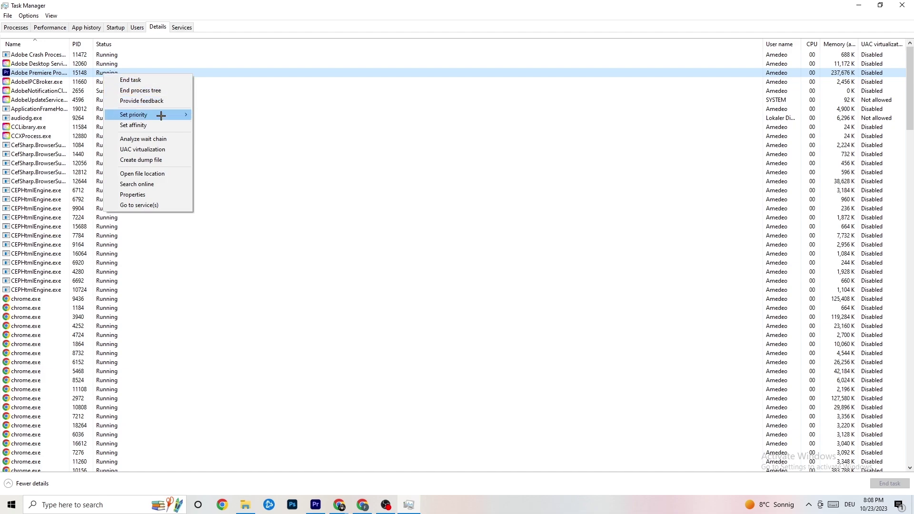
{"action": "mouse_move", "coordinate": [160, 116]}
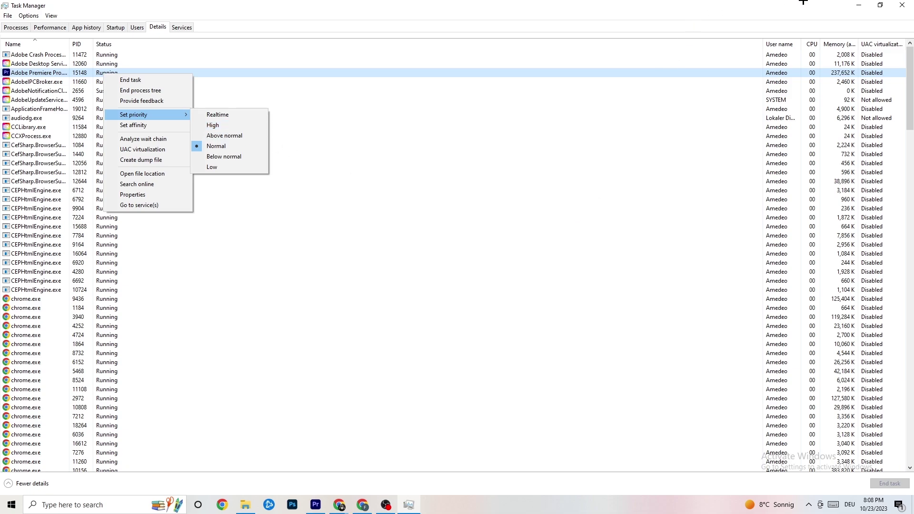
{"action": "left_click", "coordinate": [218, 55]}
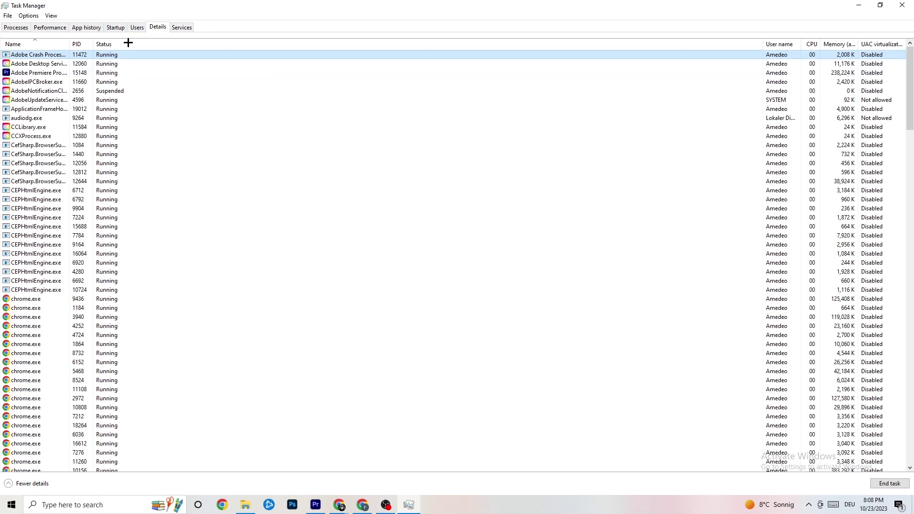
Review the startup programs and the options offered for Adobe Updater Startup Utility, and close Task Manager
{"action": "left_click", "coordinate": [117, 28]}
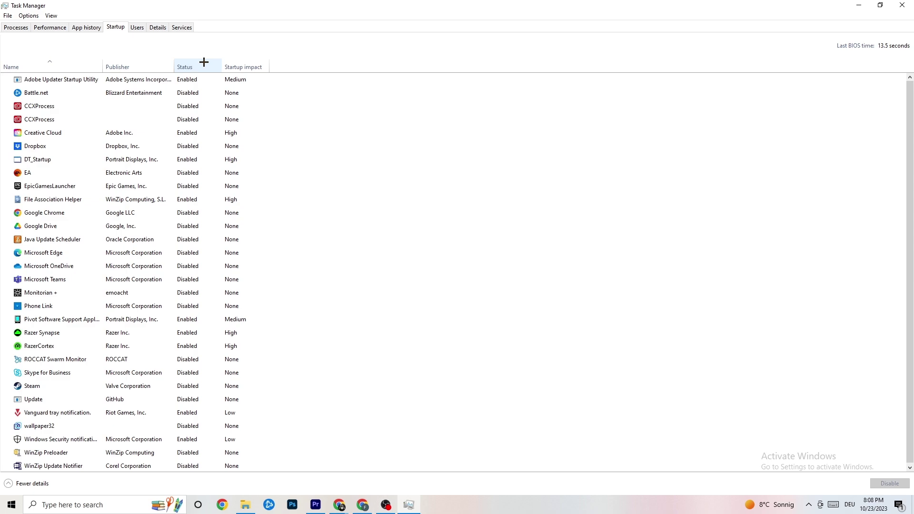
{"action": "left_click", "coordinate": [192, 83]}
{"action": "right_click", "coordinate": [197, 84]}
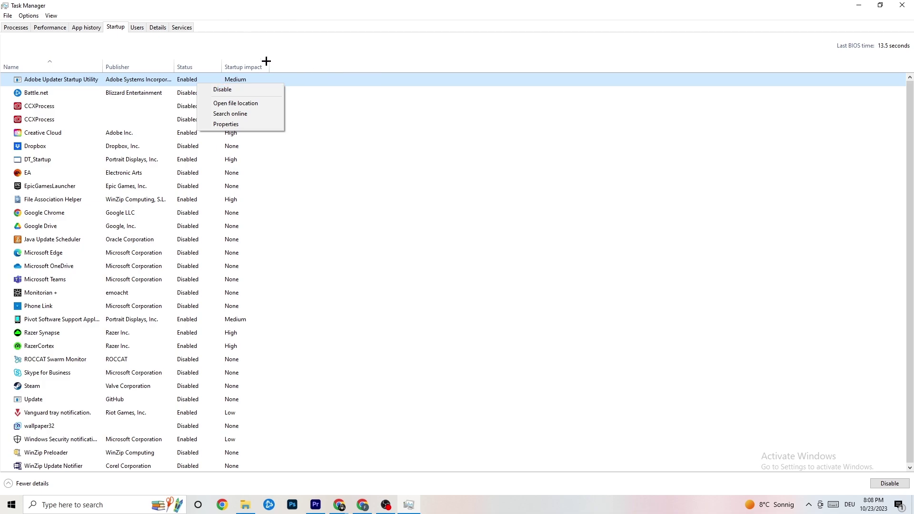
{"action": "left_click", "coordinate": [342, 2]}
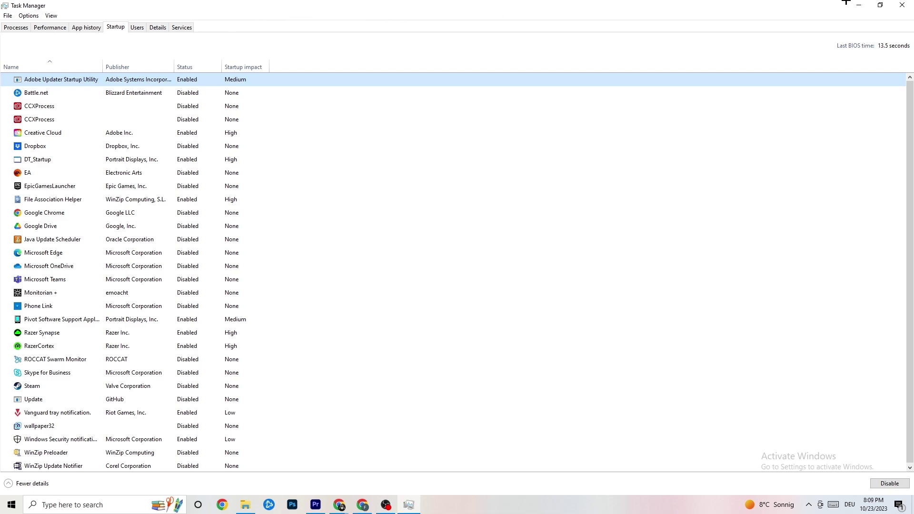
{"action": "left_click", "coordinate": [902, 5]}
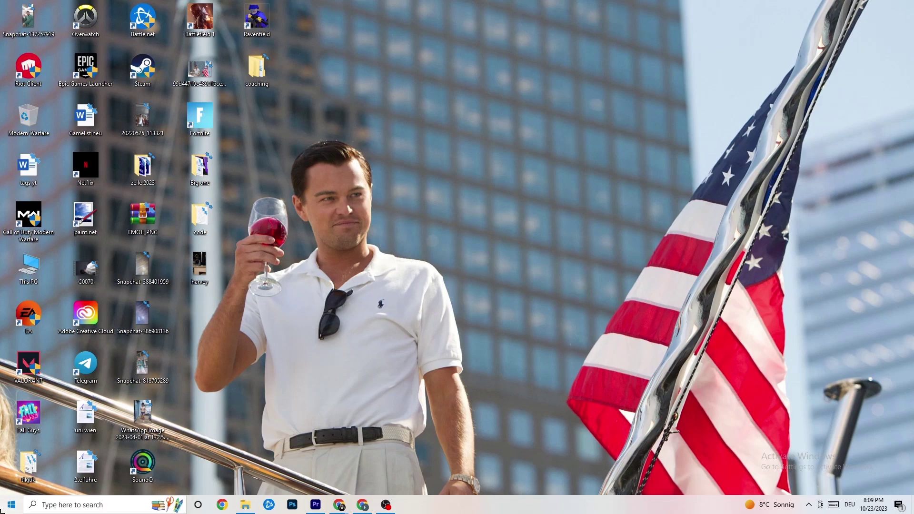
Open the Windows display settings and examine the scaling and display resolution options without choosing a different one
{"action": "left_click", "coordinate": [10, 506]}
{"action": "left_click", "coordinate": [12, 461]}
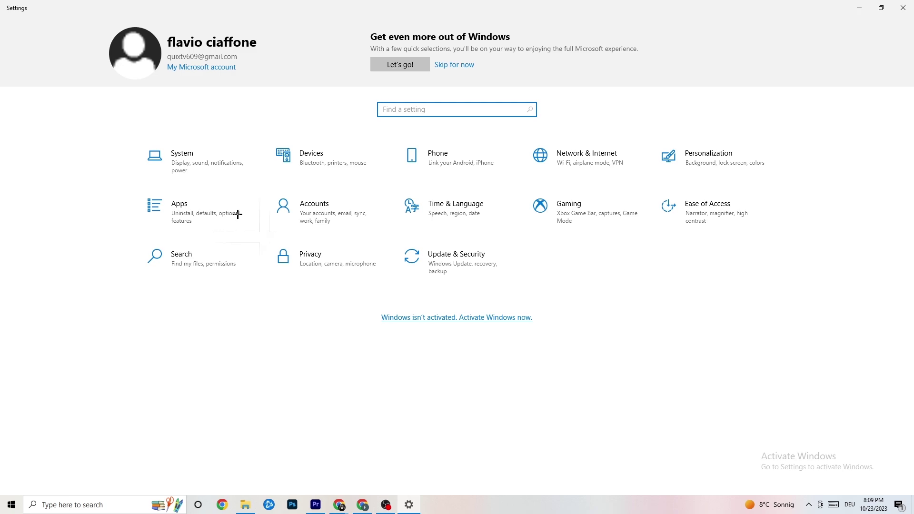
{"action": "left_click", "coordinate": [215, 163]}
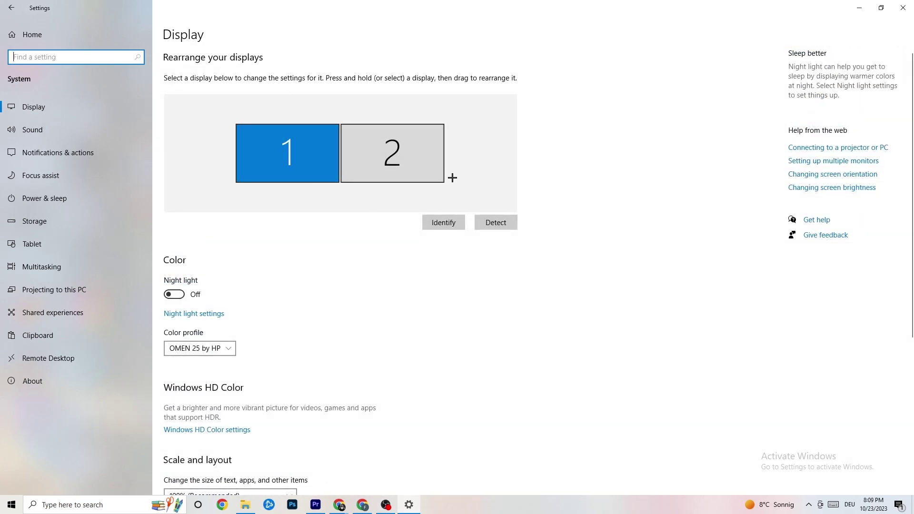
{"action": "scroll", "coordinate": [367, 206], "scroll_direction": "down", "scroll_amount": 5}
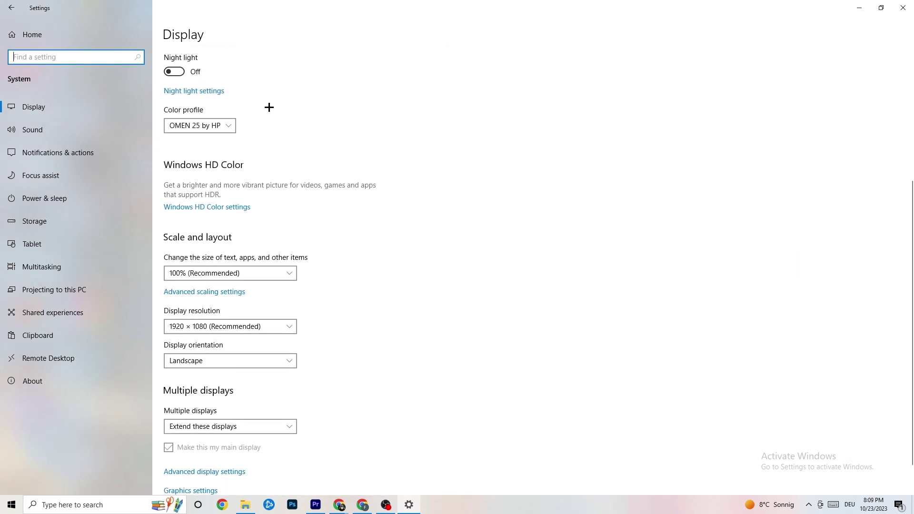
{"action": "left_click", "coordinate": [288, 274]}
{"action": "left_click", "coordinate": [258, 273]}
{"action": "left_click", "coordinate": [258, 273]}
{"action": "left_click", "coordinate": [440, 236]}
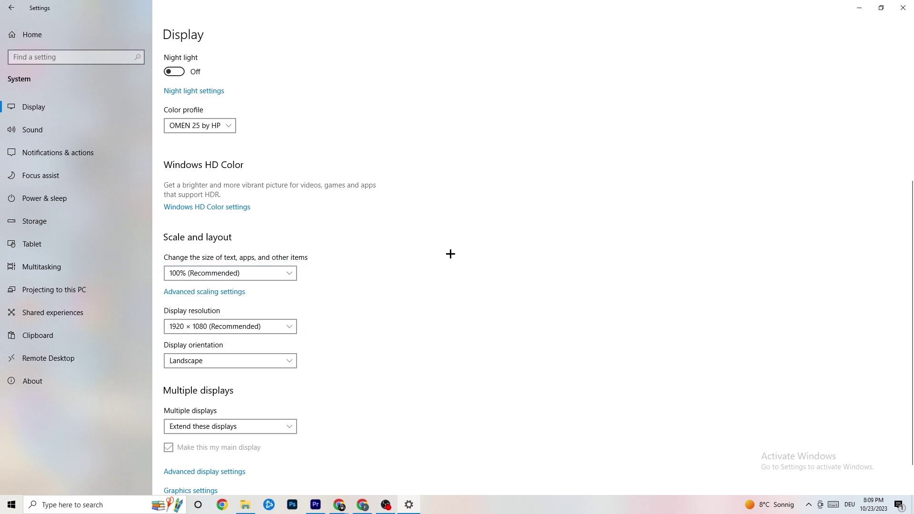
{"action": "left_click", "coordinate": [277, 327]}
{"action": "left_click", "coordinate": [406, 286]}
{"action": "scroll", "coordinate": [392, 259], "scroll_direction": "down", "scroll_amount": 2}
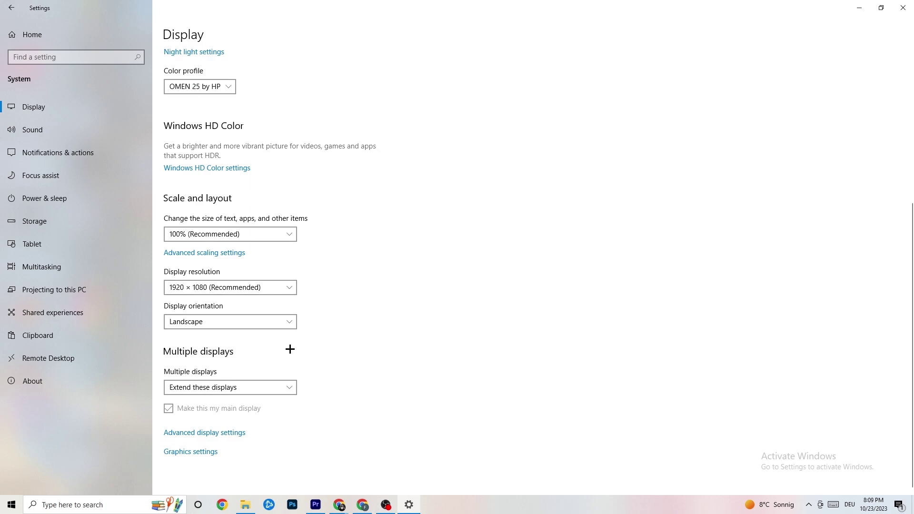
Review the available power plans and the Storage Sense run frequency options in the system settings
{"action": "left_click", "coordinate": [102, 197]}
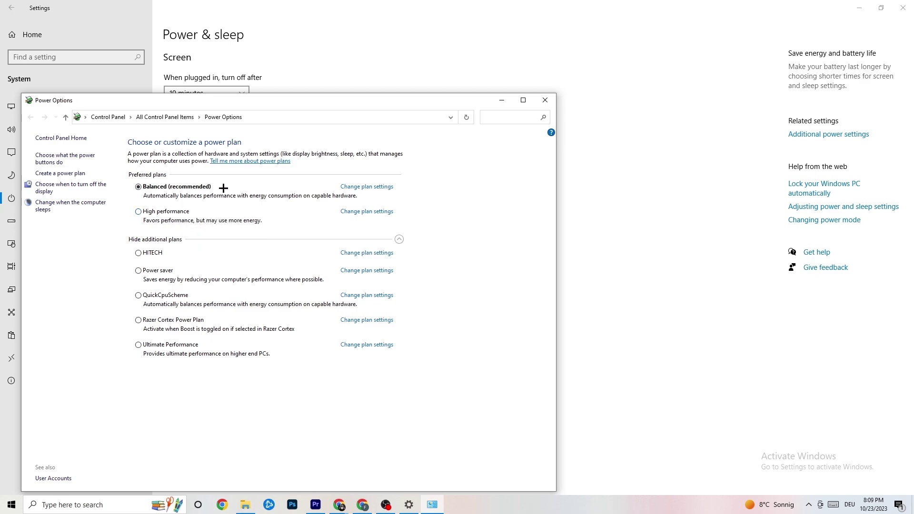
{"action": "left_click", "coordinate": [545, 101]}
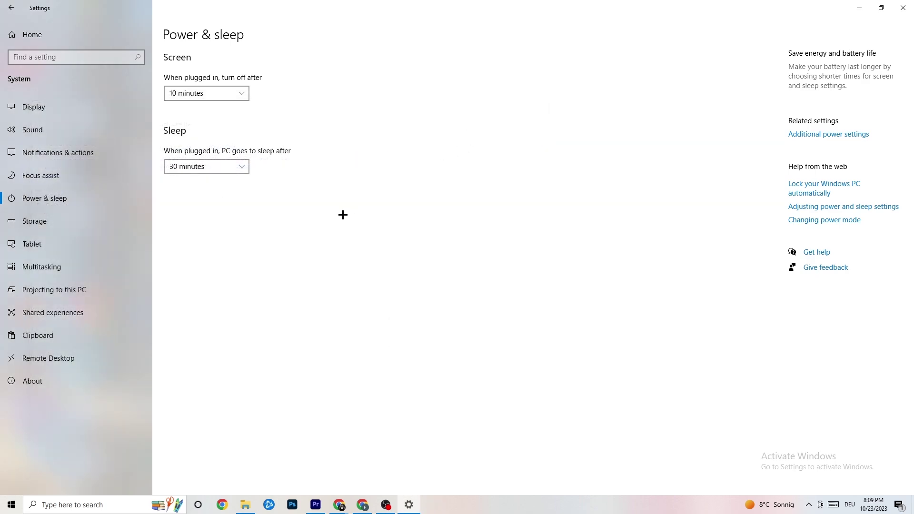
{"action": "left_click", "coordinate": [59, 228]}
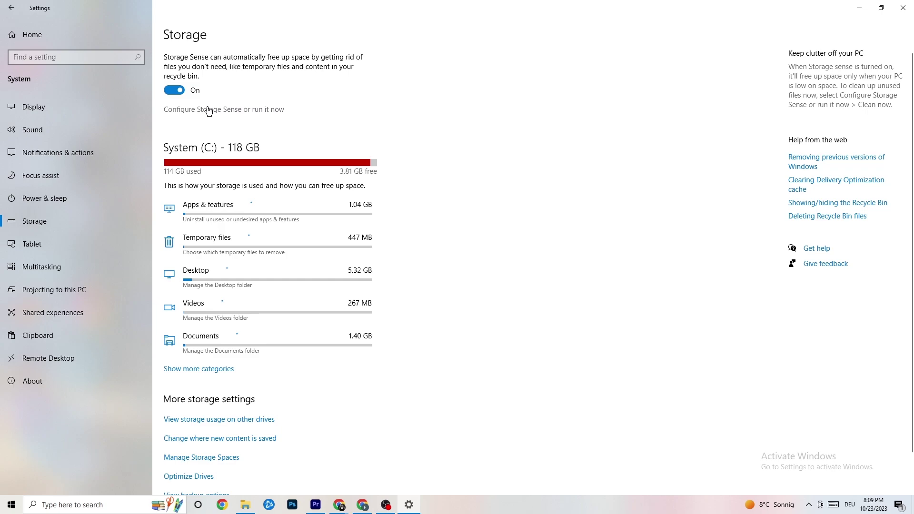
{"action": "left_click", "coordinate": [257, 111]}
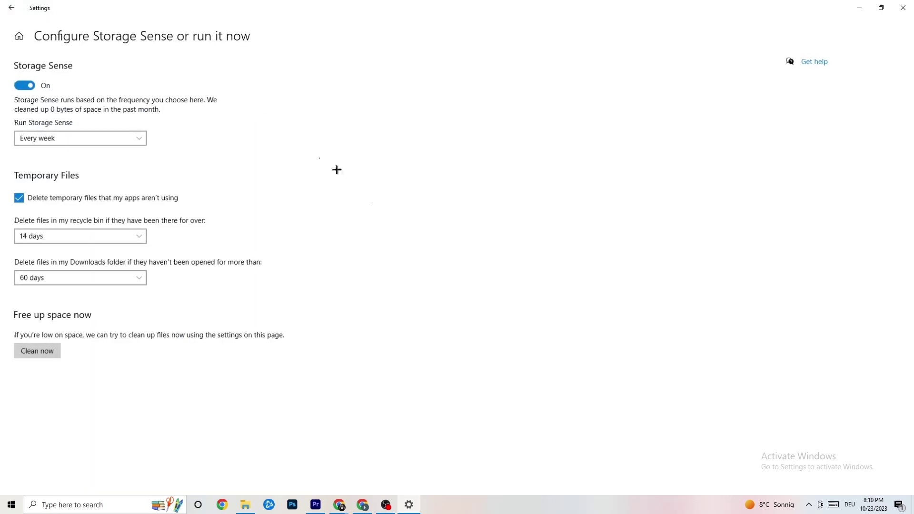
{"action": "left_click", "coordinate": [126, 141]}
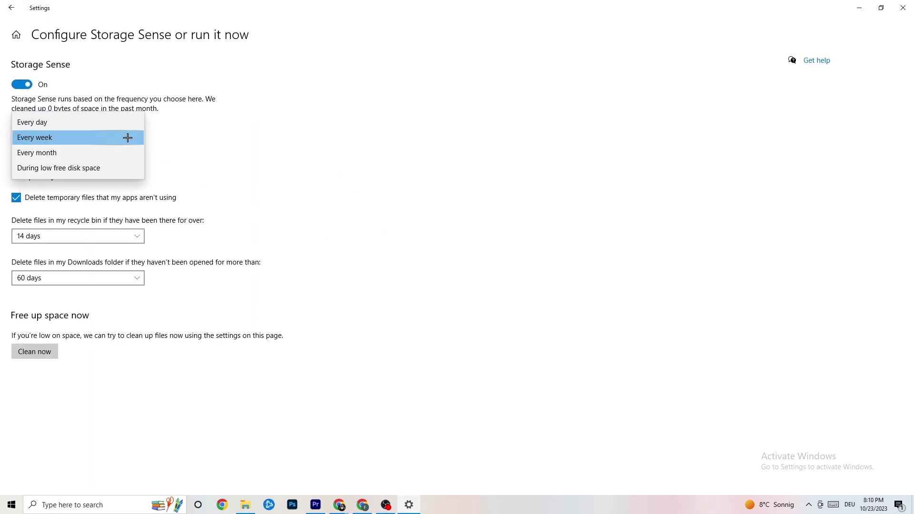
{"action": "left_click", "coordinate": [284, 136]}
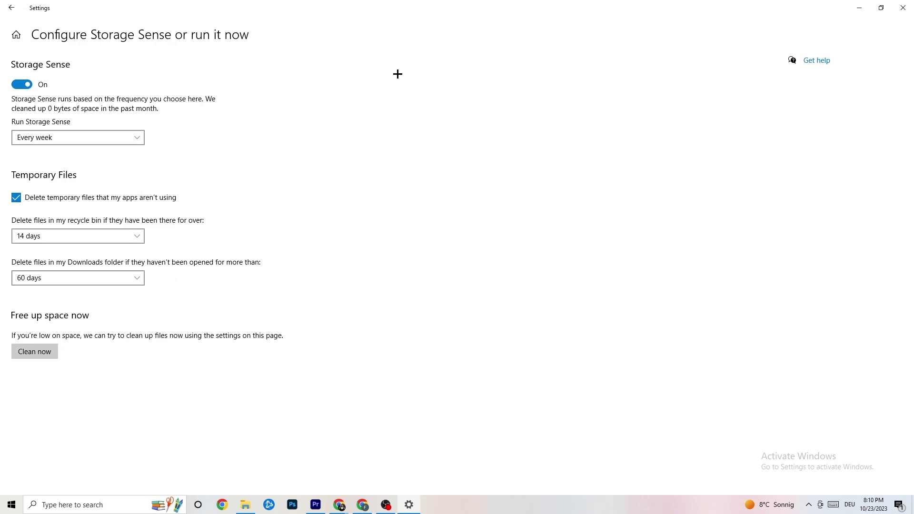
{"action": "left_click", "coordinate": [15, 10]}
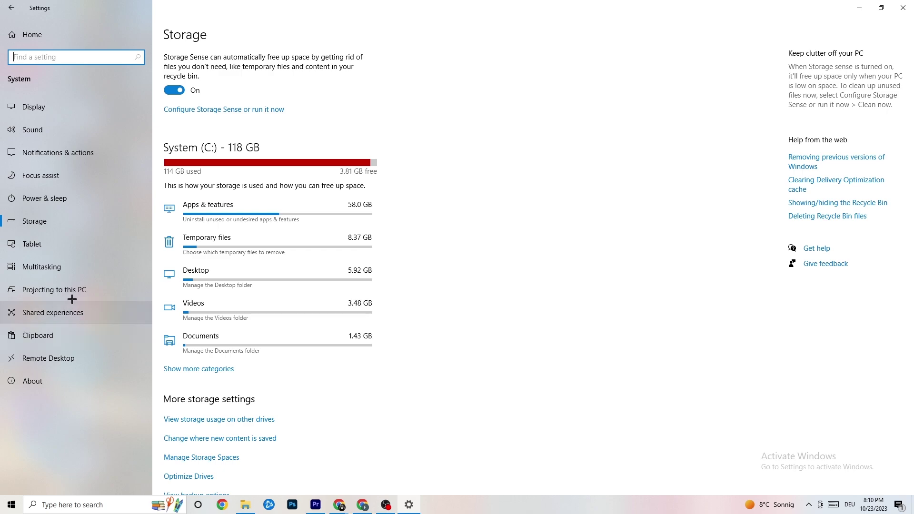
Look over the installed apps list and the default apps in the Apps settings
{"action": "left_click", "coordinate": [3, 2]}
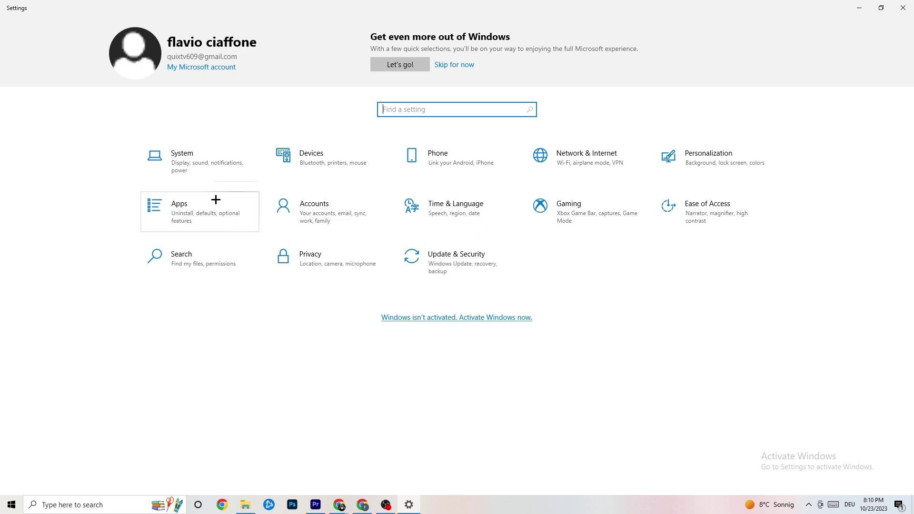
{"action": "left_click", "coordinate": [203, 210]}
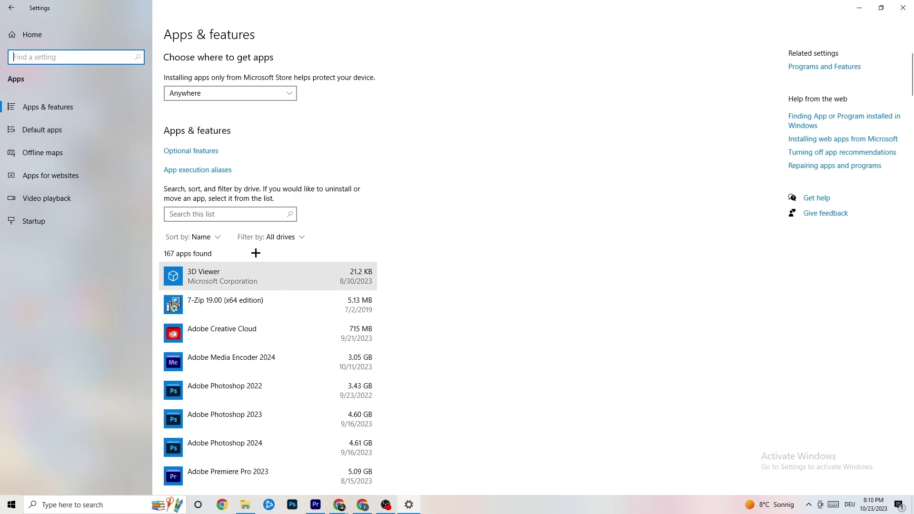
{"action": "left_click", "coordinate": [70, 132]}
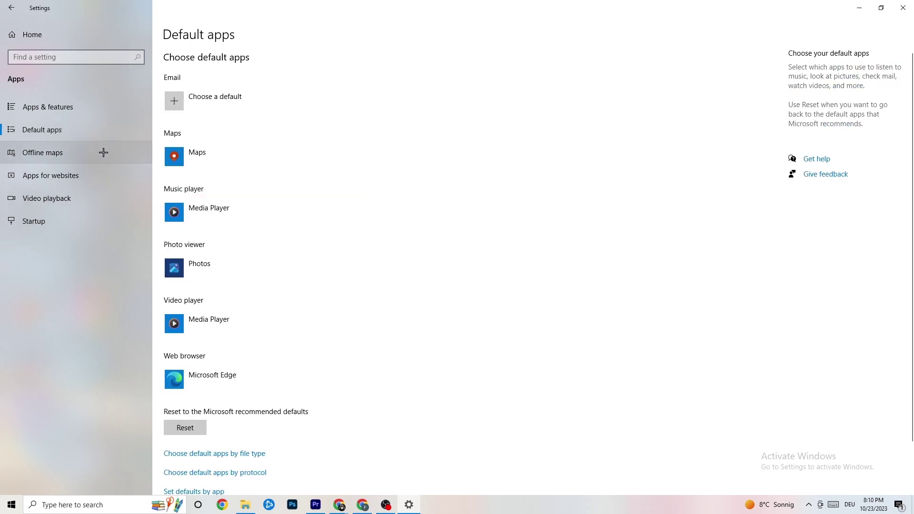
{"action": "left_click", "coordinate": [83, 111]}
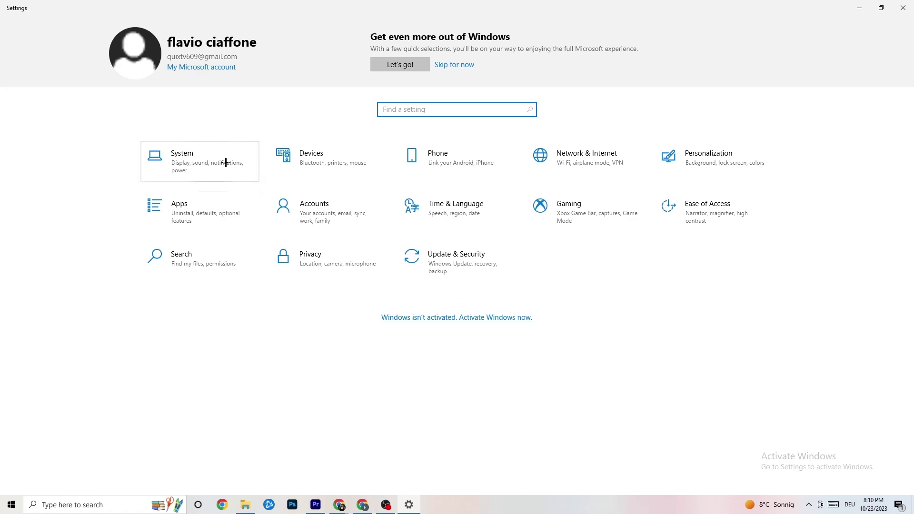
Check the Xbox Game Bar, Captures and Game Mode settings, and open Update & Security
{"action": "left_click", "coordinate": [585, 227]}
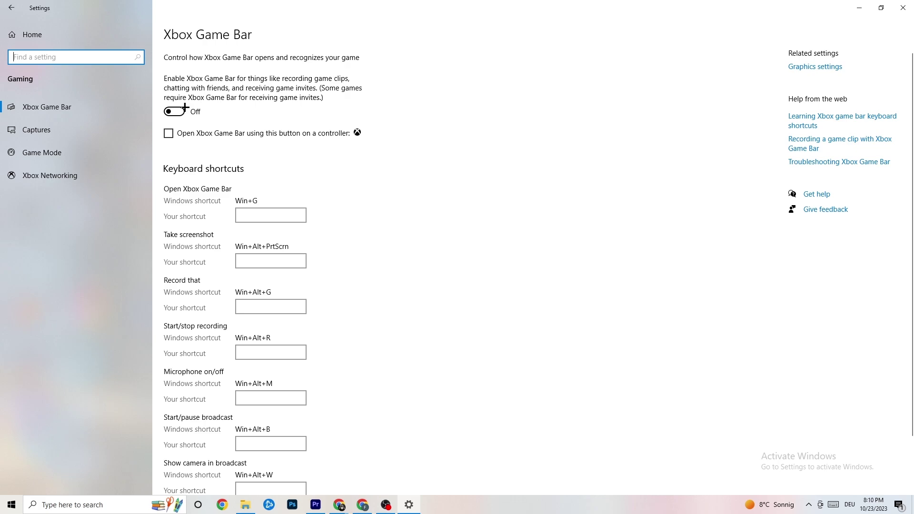
{"action": "left_click", "coordinate": [88, 128]}
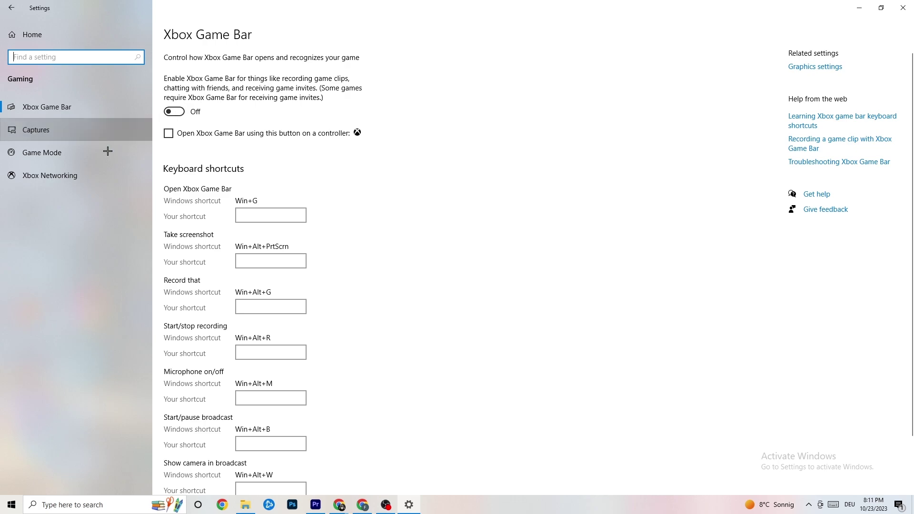
{"action": "scroll", "coordinate": [319, 203], "scroll_direction": "down", "scroll_amount": 2}
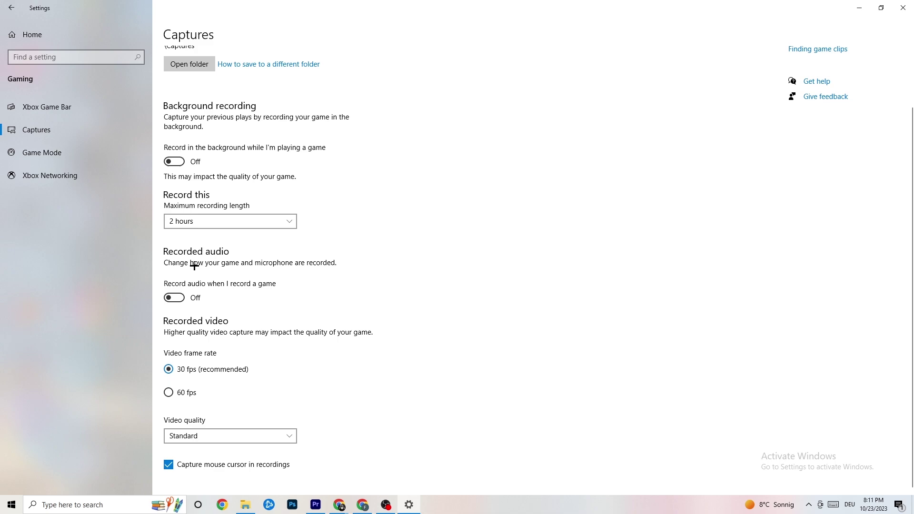
{"action": "left_click", "coordinate": [60, 150]}
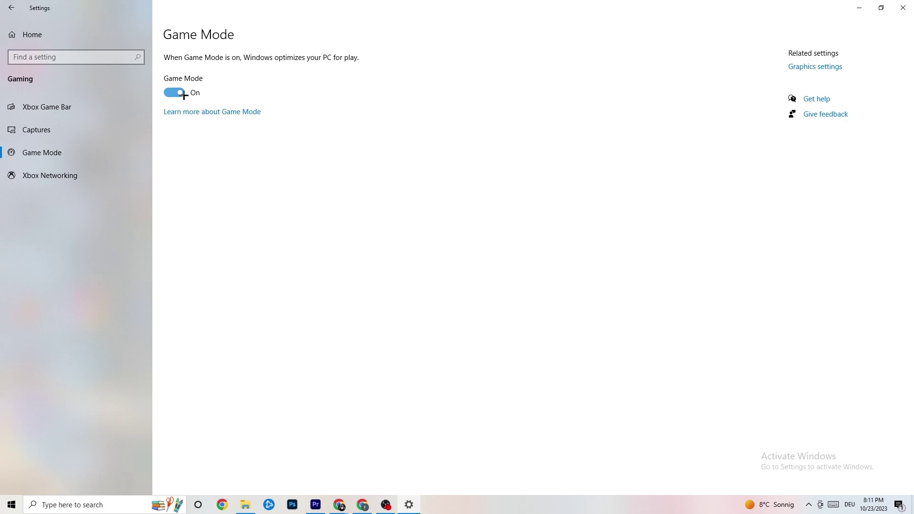
{"action": "left_click", "coordinate": [11, 8]}
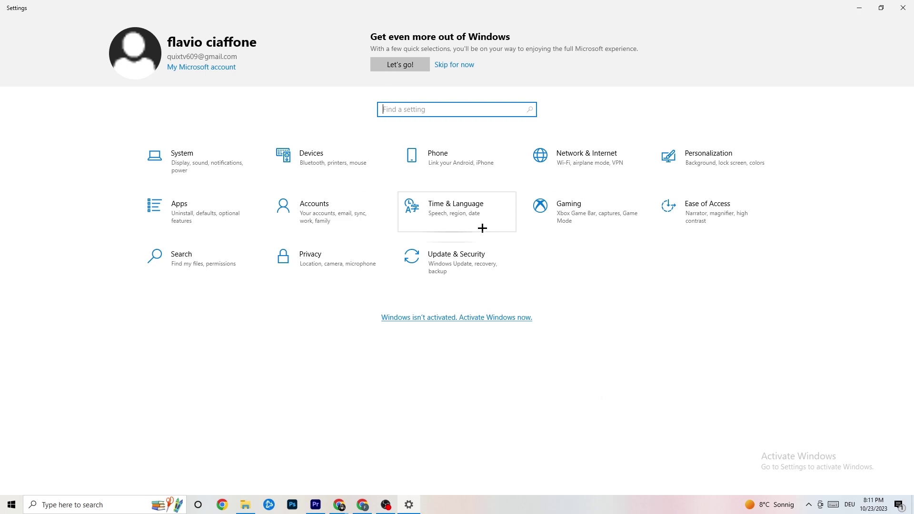
{"action": "left_click", "coordinate": [463, 258]}
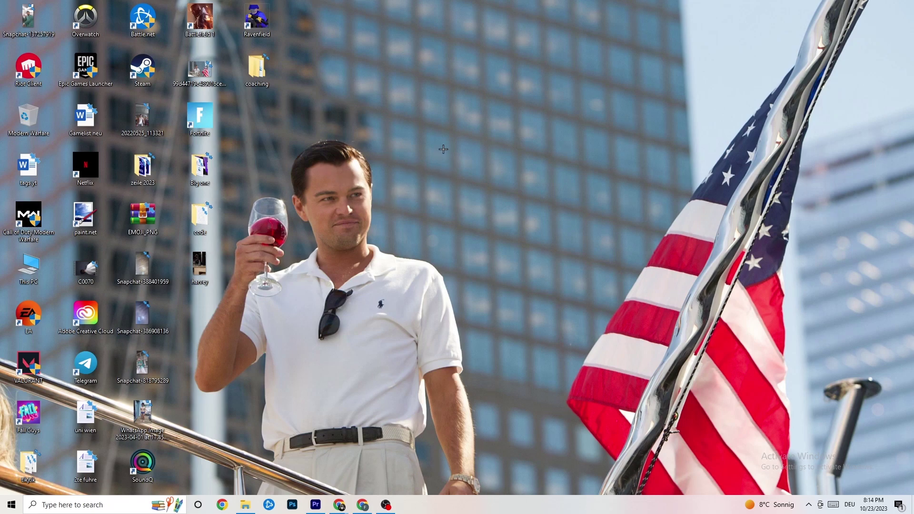
Open NVIDIA Control Panel from the desktop, examine the image preview and resolution settings, and close it
{"action": "right_click", "coordinate": [410, 124]}
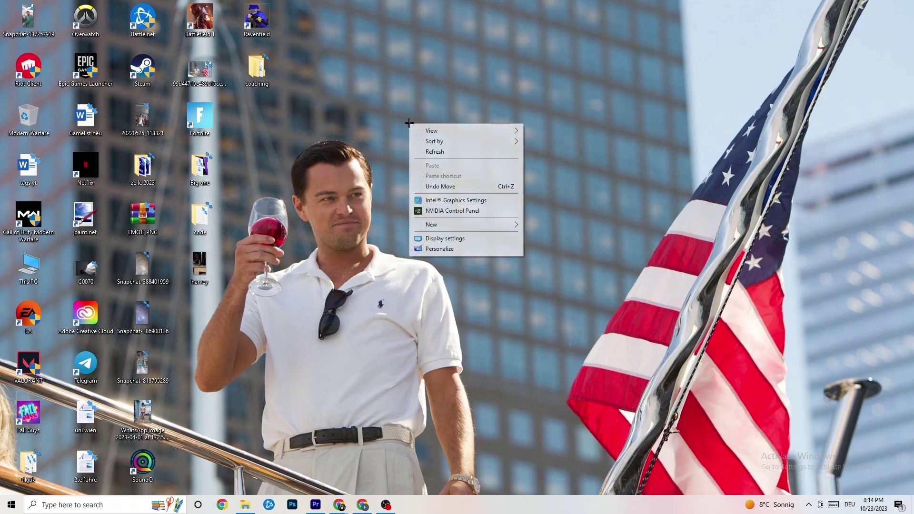
{"action": "left_click", "coordinate": [442, 211]}
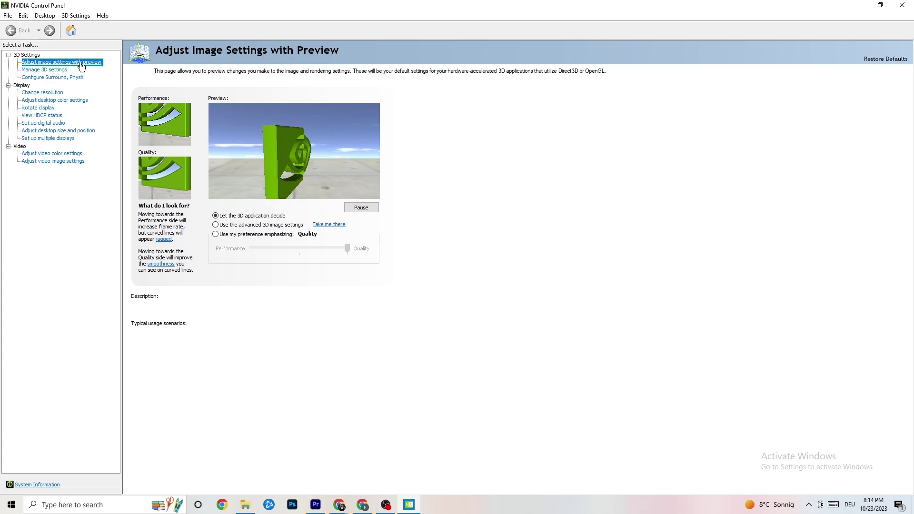
{"action": "mouse_move", "coordinate": [241, 221]}
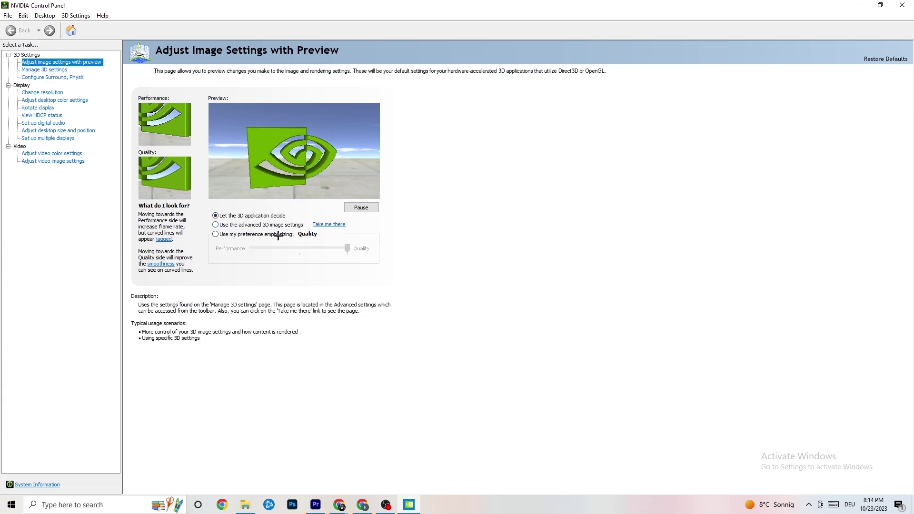
{"action": "mouse_move", "coordinate": [249, 251]}
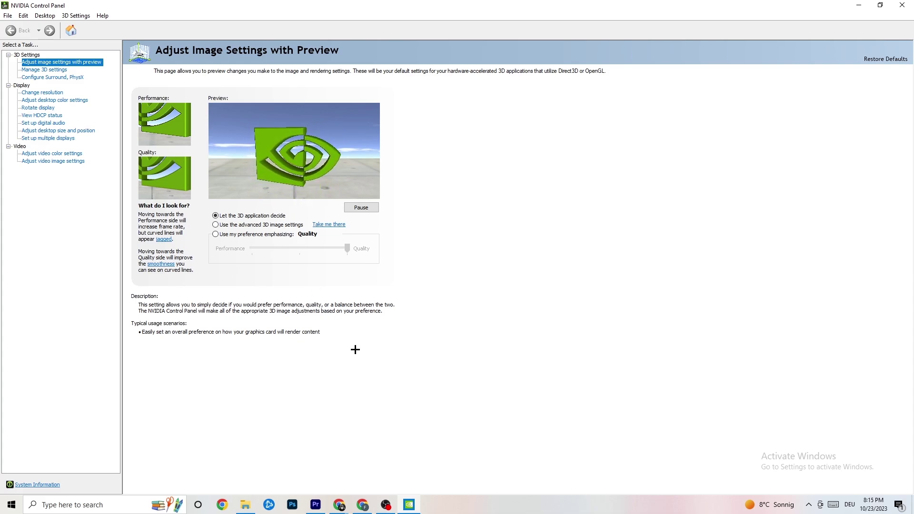
{"action": "left_click", "coordinate": [39, 94]}
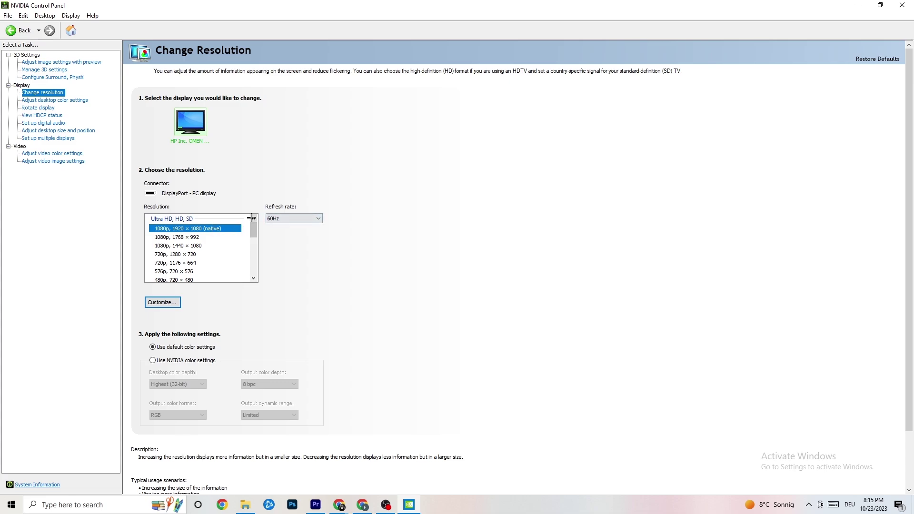
{"action": "scroll", "coordinate": [253, 231], "scroll_direction": "down", "scroll_amount": 1}
{"action": "scroll", "coordinate": [253, 231], "scroll_direction": "up", "scroll_amount": 1}
{"action": "key", "text": "alt+F4"}
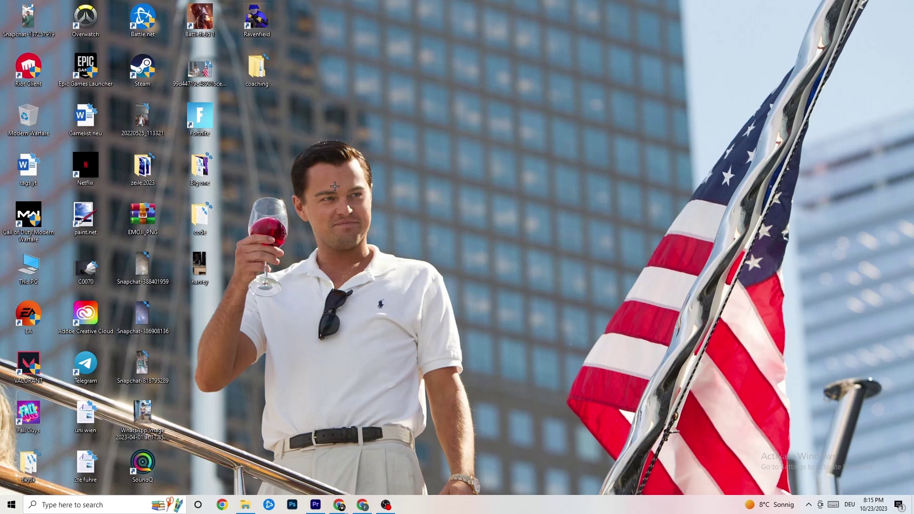
Show the Windows power choices for sleep, shut down and restart, and dismiss them without choosing one
{"action": "left_click", "coordinate": [11, 504]}
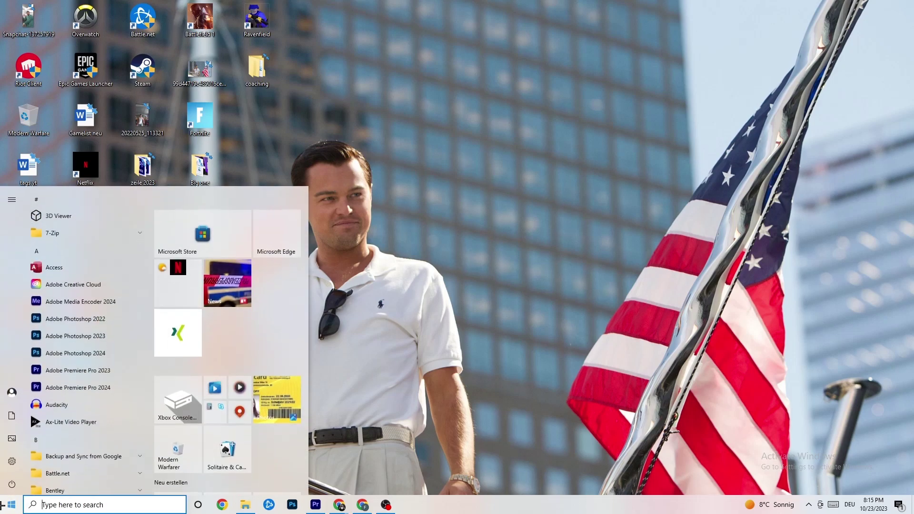
{"action": "left_click", "coordinate": [14, 483]}
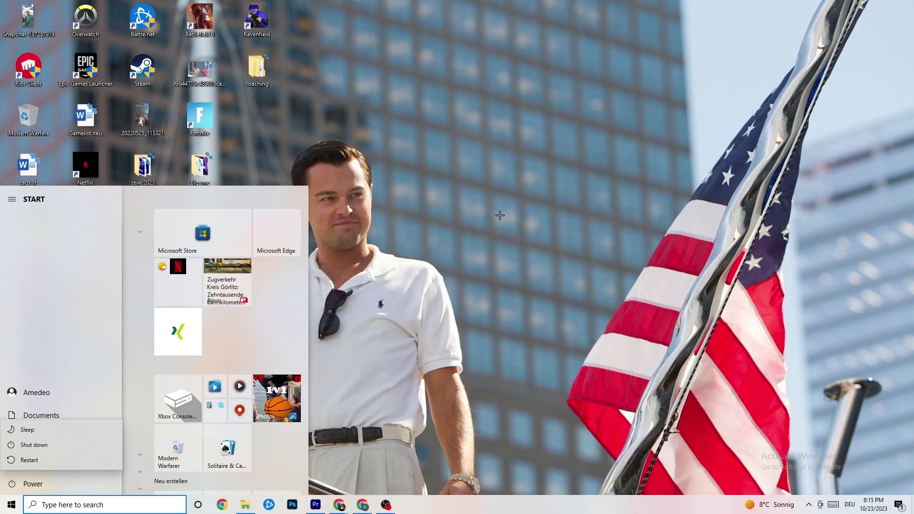
{"action": "left_click", "coordinate": [471, 204]}
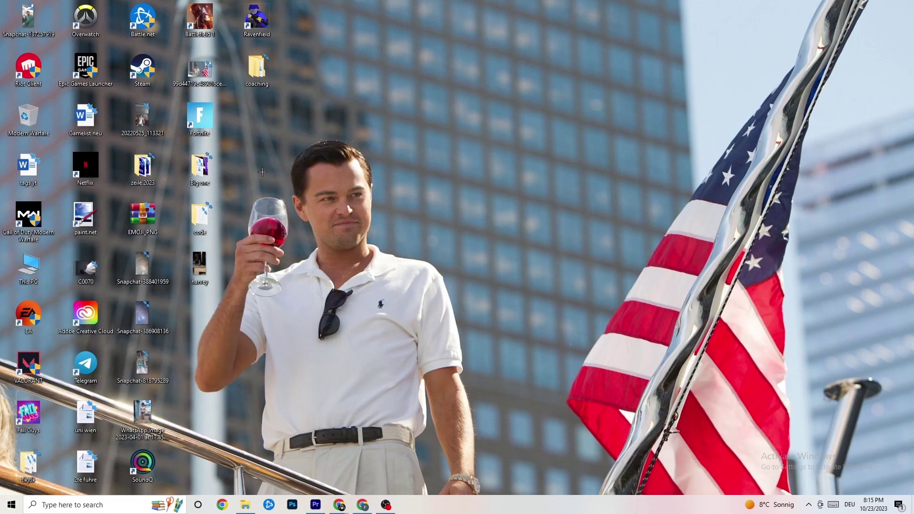